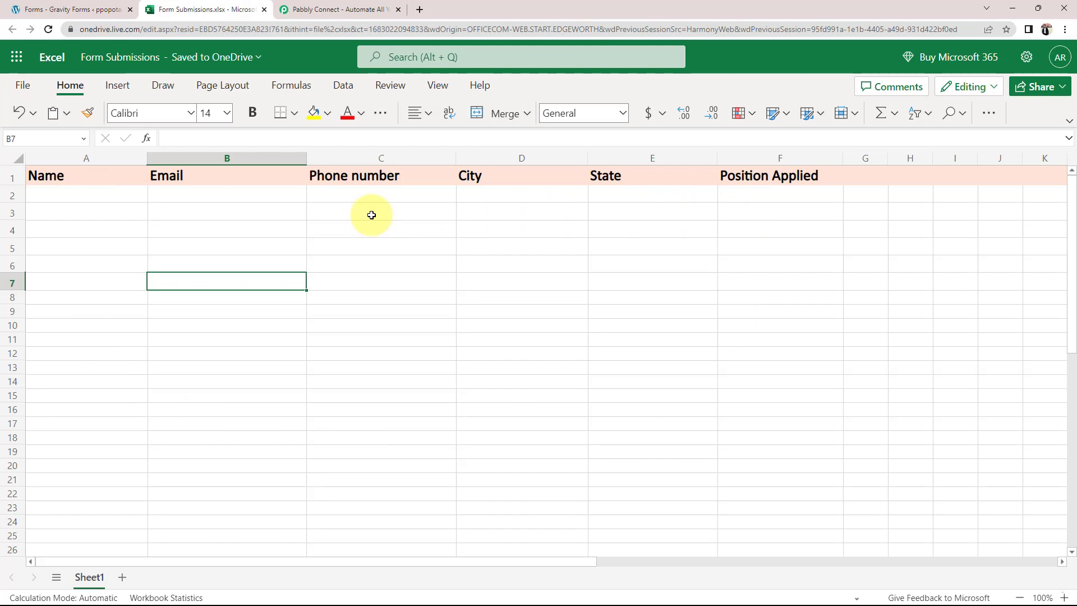
Step: Switch to the Pabbly Connect website and sign in to the existing account
{"action": "left_click", "coordinate": [73, 9]}
{"action": "left_click", "coordinate": [192, 9]}
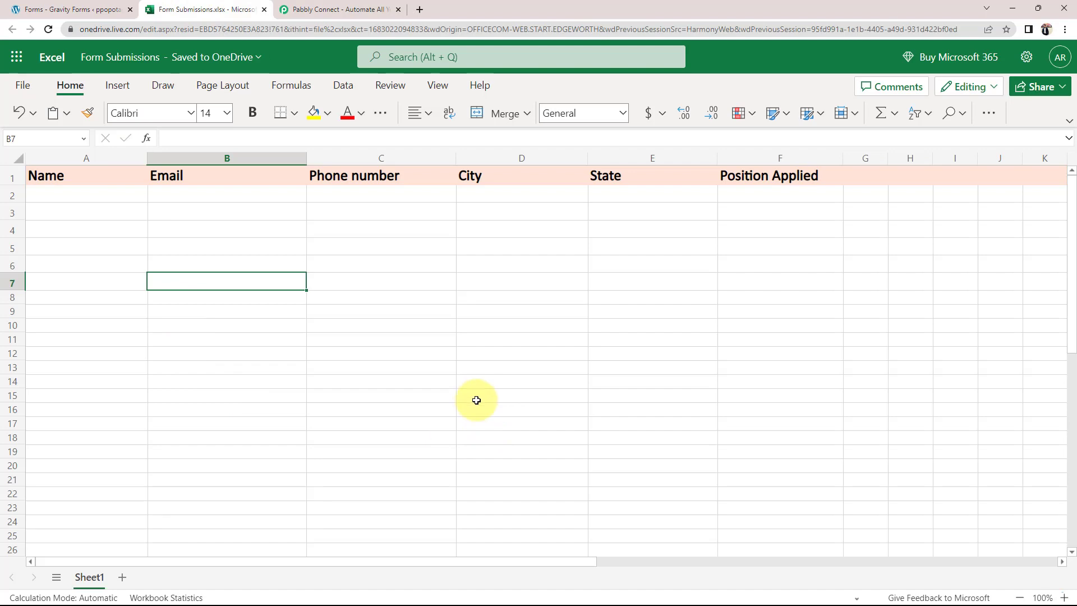
{"action": "left_click", "coordinate": [343, 9]}
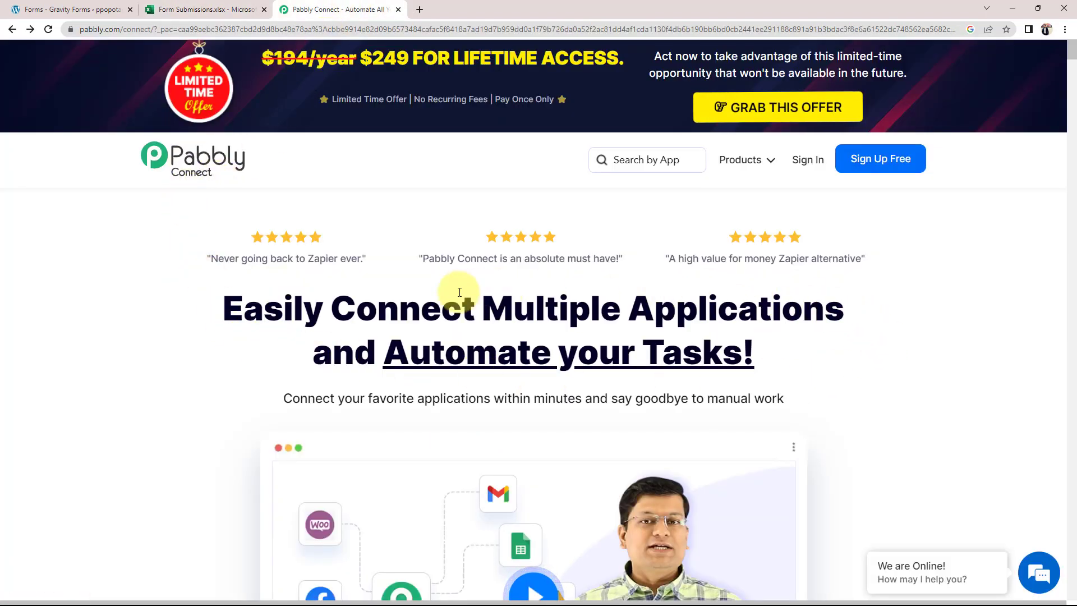
{"action": "left_click_drag", "start_coordinate": [484, 310], "coordinate": [885, 312]}
{"action": "left_click", "coordinate": [922, 324]}
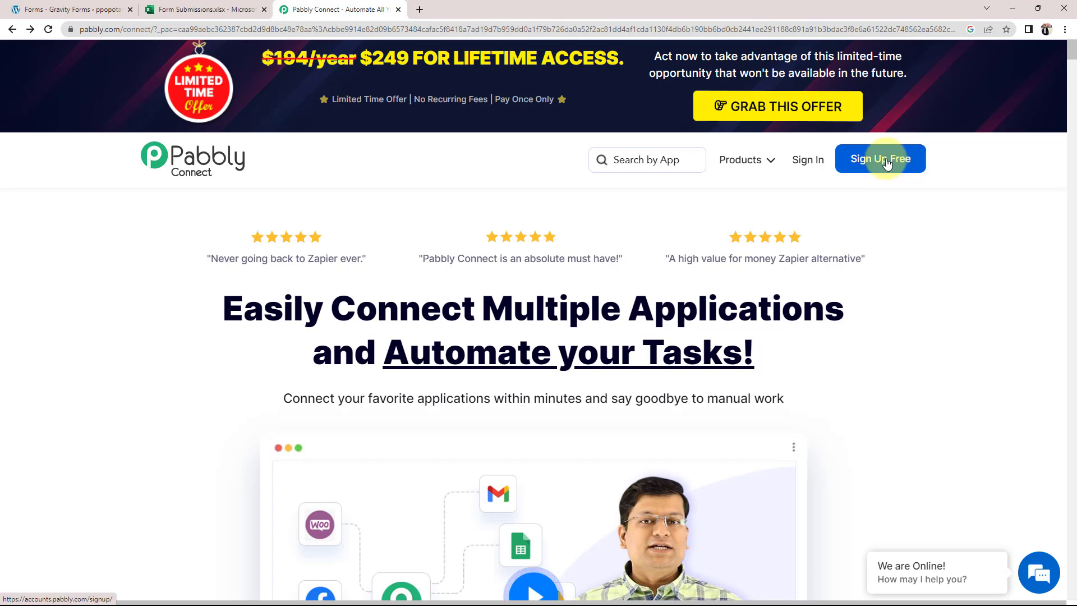
{"action": "left_click", "coordinate": [812, 161]}
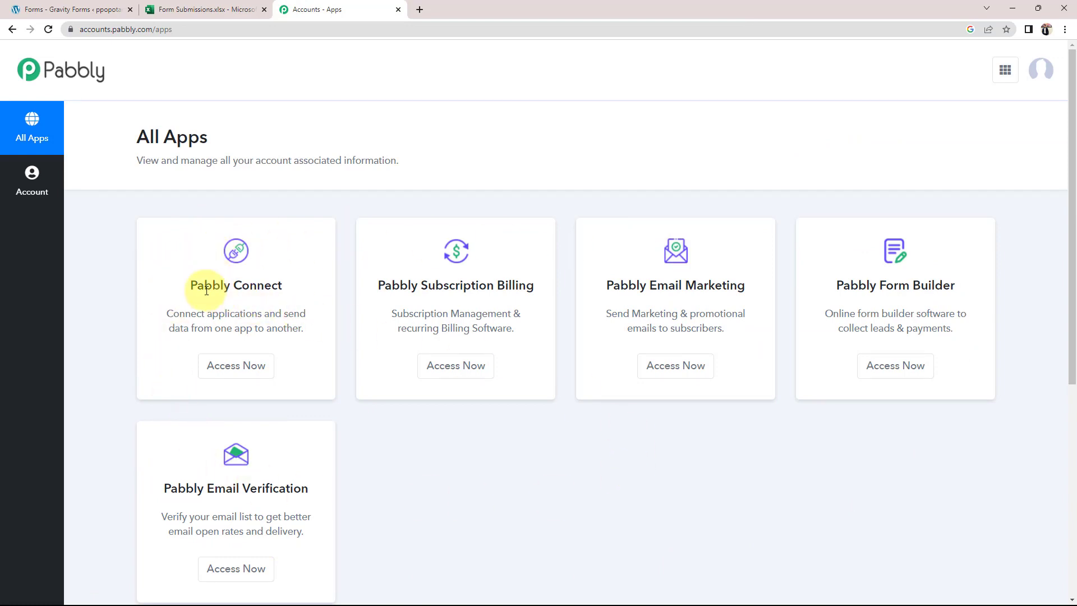
Step: Access Pabbly Connect from the account's All Apps page
{"action": "left_click_drag", "start_coordinate": [200, 285], "coordinate": [298, 288]}
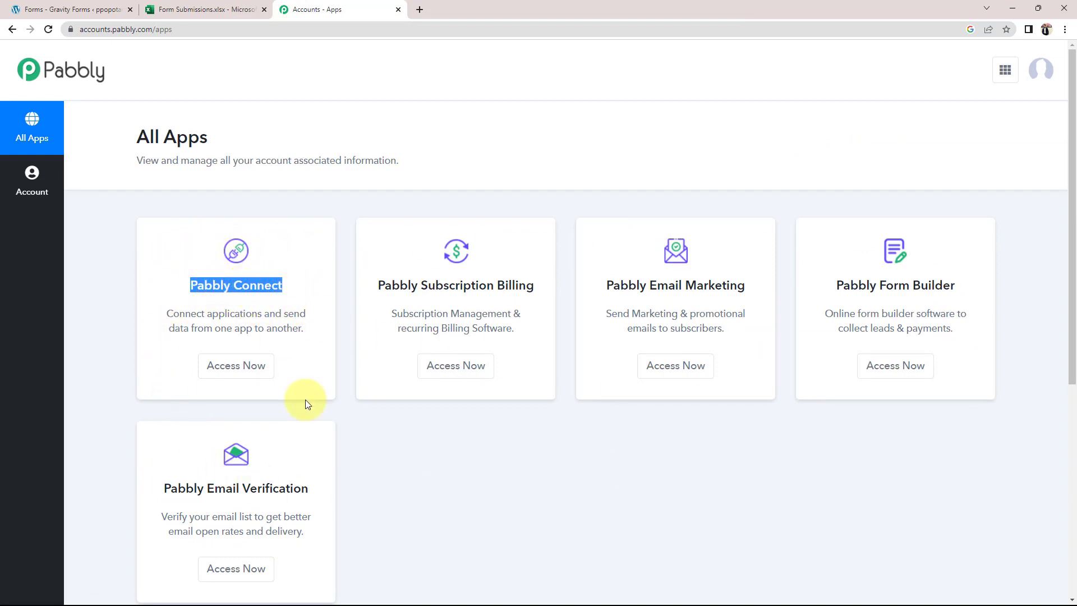
{"action": "left_click", "coordinate": [196, 9]}
{"action": "left_click", "coordinate": [84, 9]}
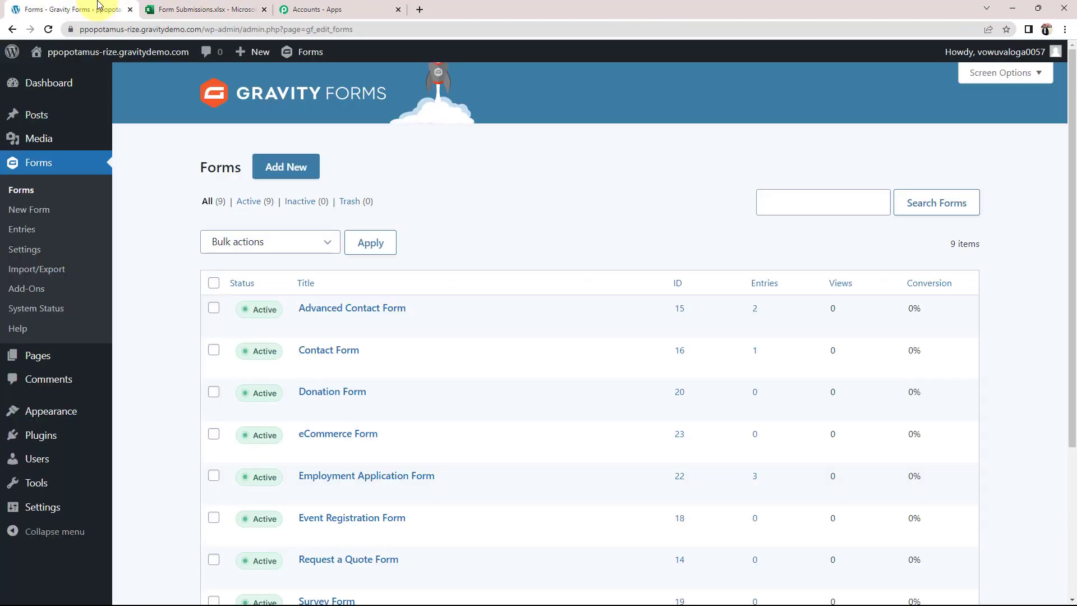
{"action": "left_click", "coordinate": [274, 5]}
{"action": "left_click_drag", "start_coordinate": [190, 286], "coordinate": [282, 286]}
{"action": "left_click", "coordinate": [251, 365]}
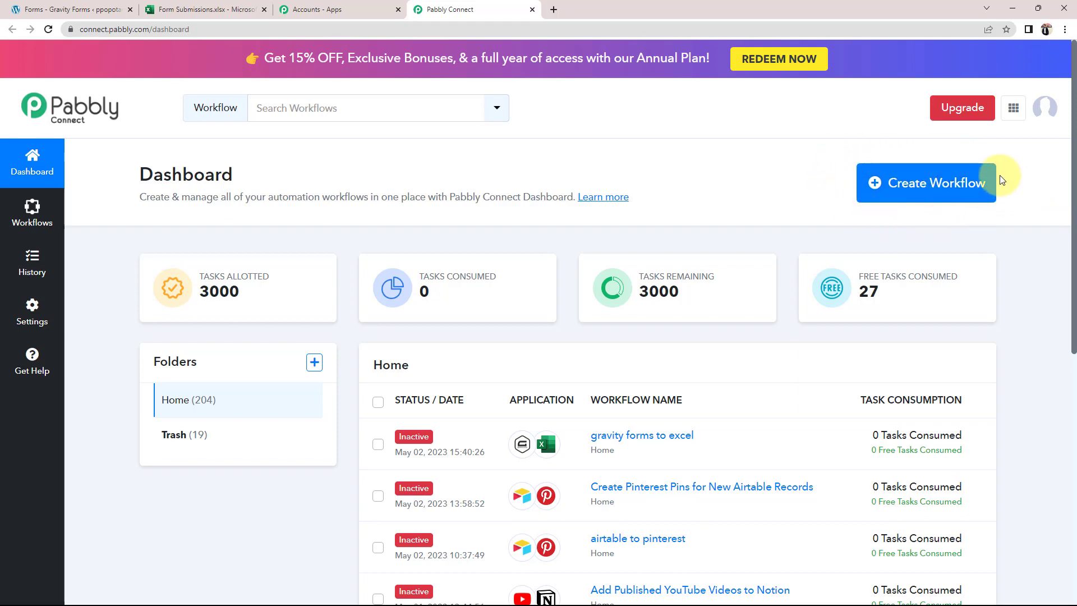
Step: Create a workflow named "Add New Gravity Forms Submissions to MS Excel"
{"action": "left_click", "coordinate": [913, 187]}
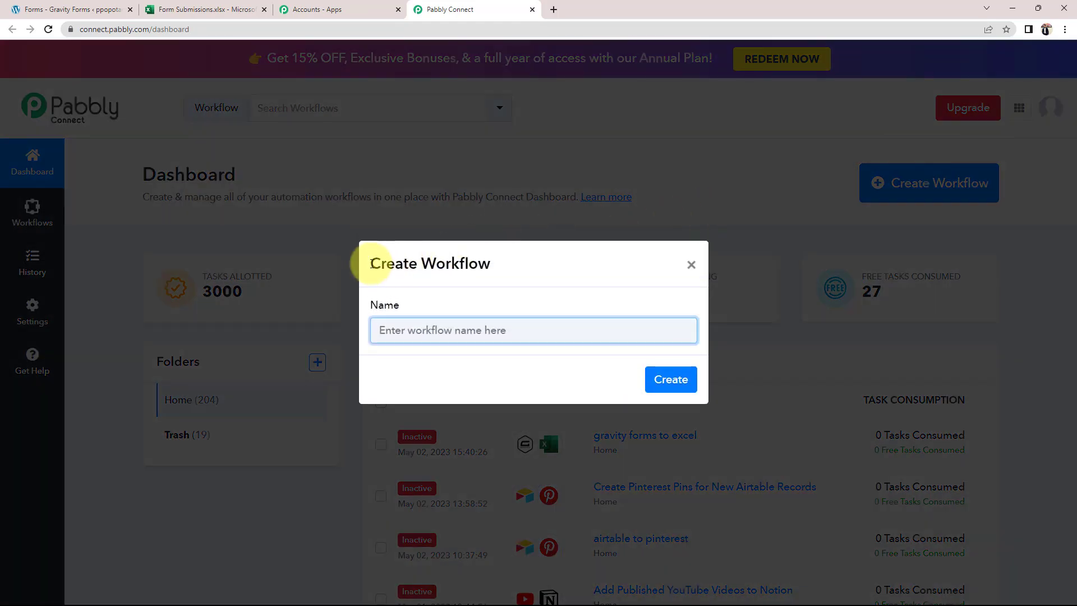
{"action": "left_click_drag", "start_coordinate": [371, 263], "coordinate": [496, 261]}
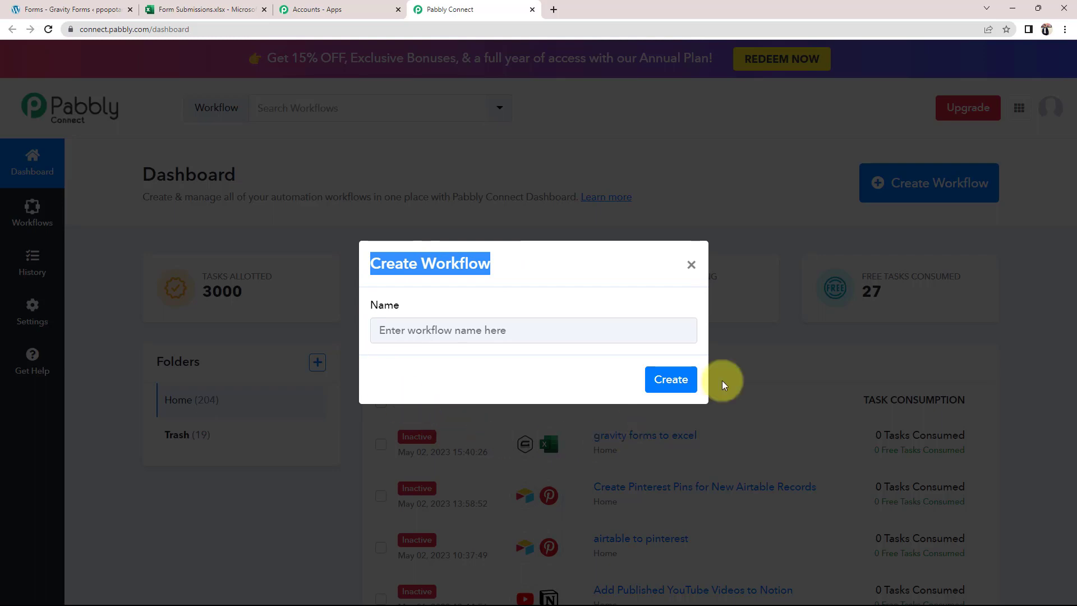
{"action": "left_click", "coordinate": [457, 330]}
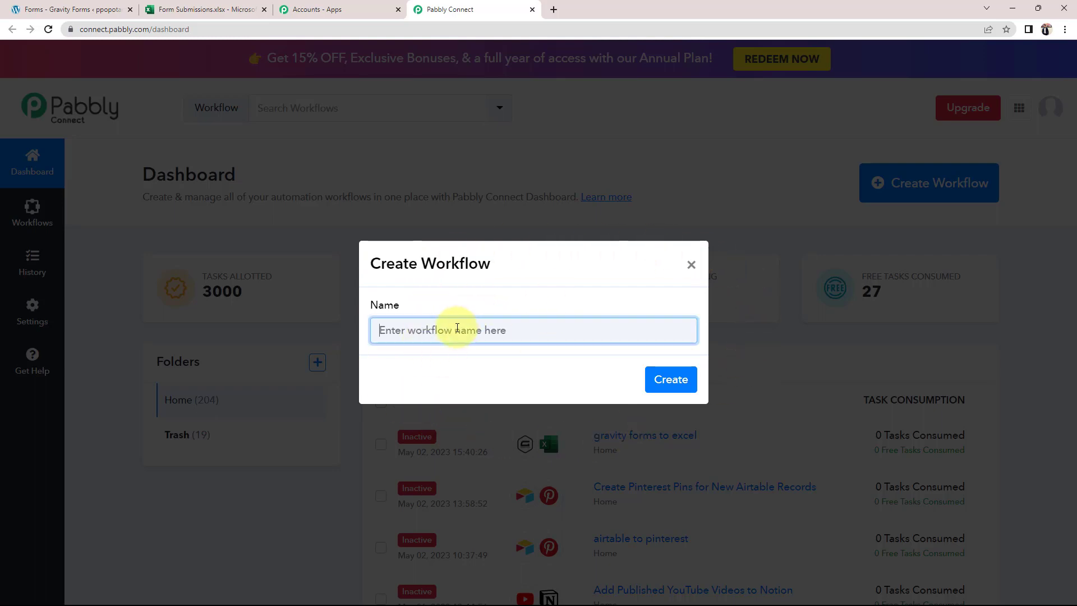
{"action": "type", "text": "Add New Gravity Forms Submissions to MS Excel"}
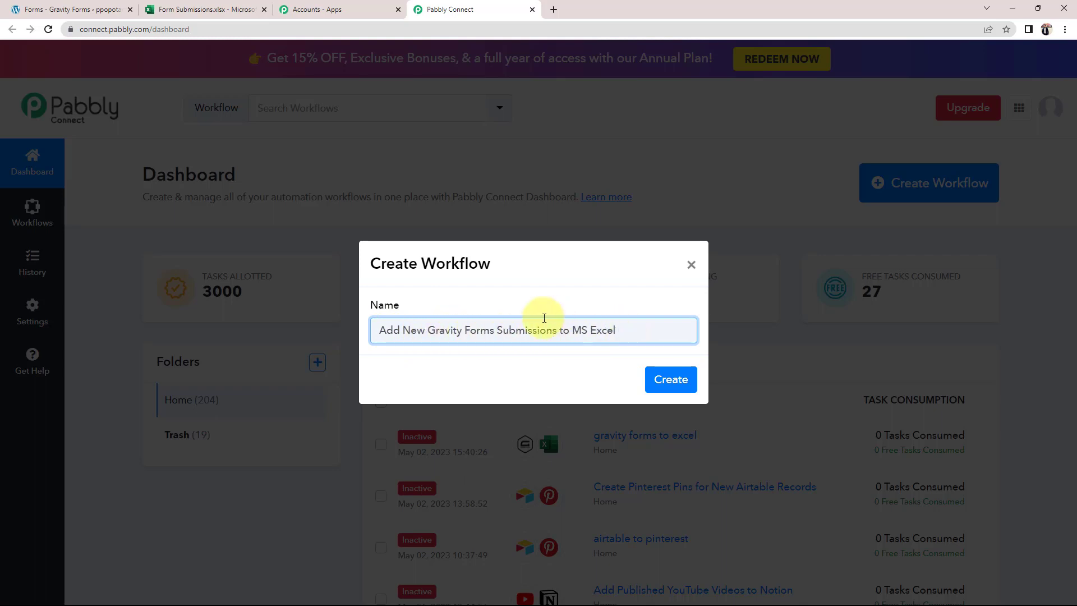
{"action": "left_click", "coordinate": [670, 379]}
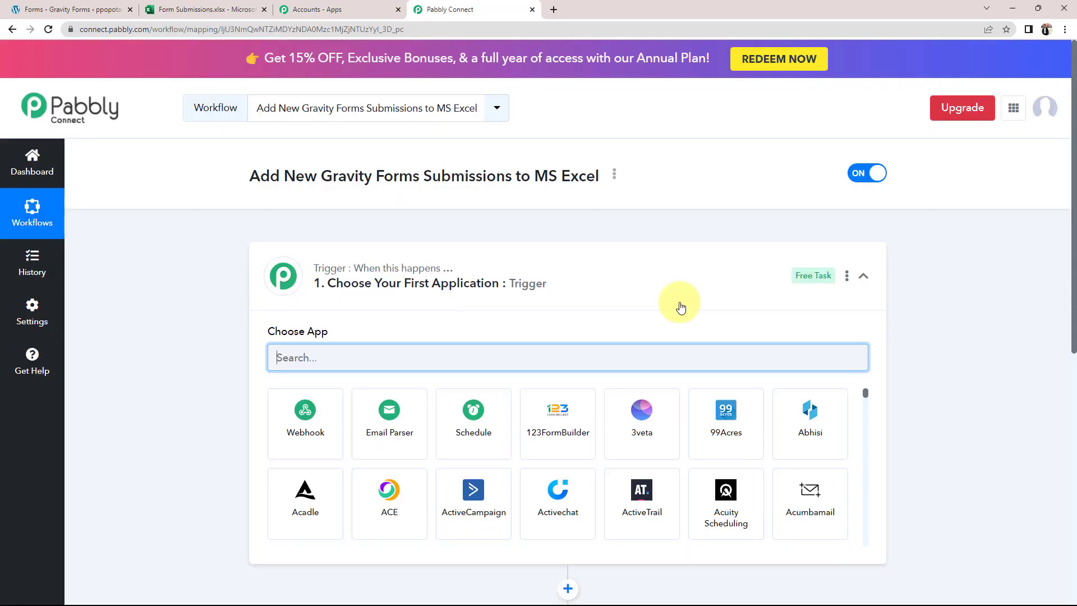
Step: Set the workflow's trigger application to Gravity Forms with the trigger event New Response
{"action": "left_click", "coordinate": [863, 275]}
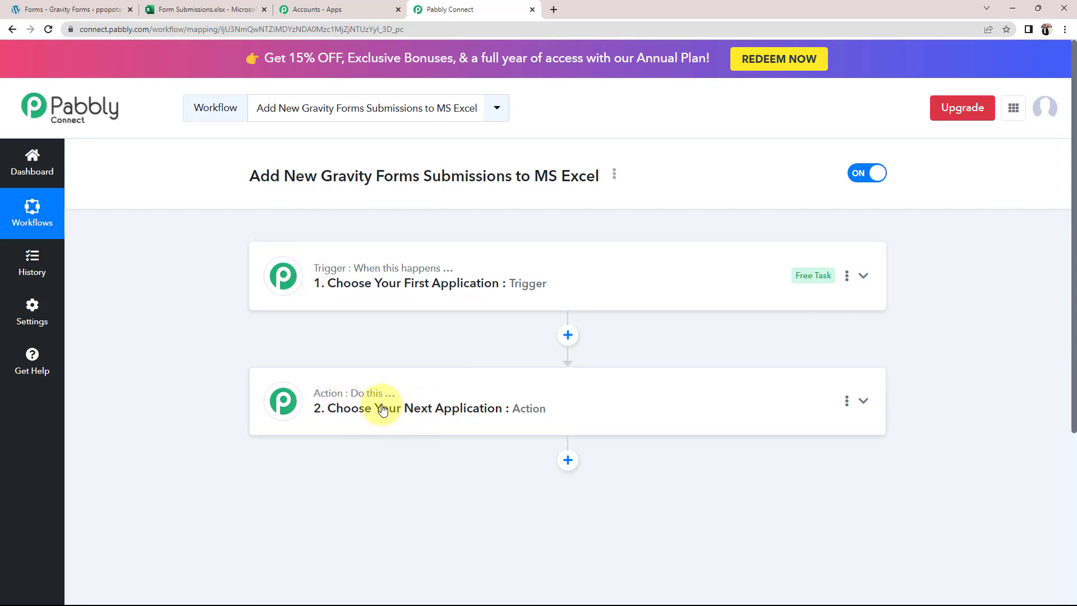
{"action": "left_click", "coordinate": [359, 281]}
{"action": "left_click", "coordinate": [356, 361]}
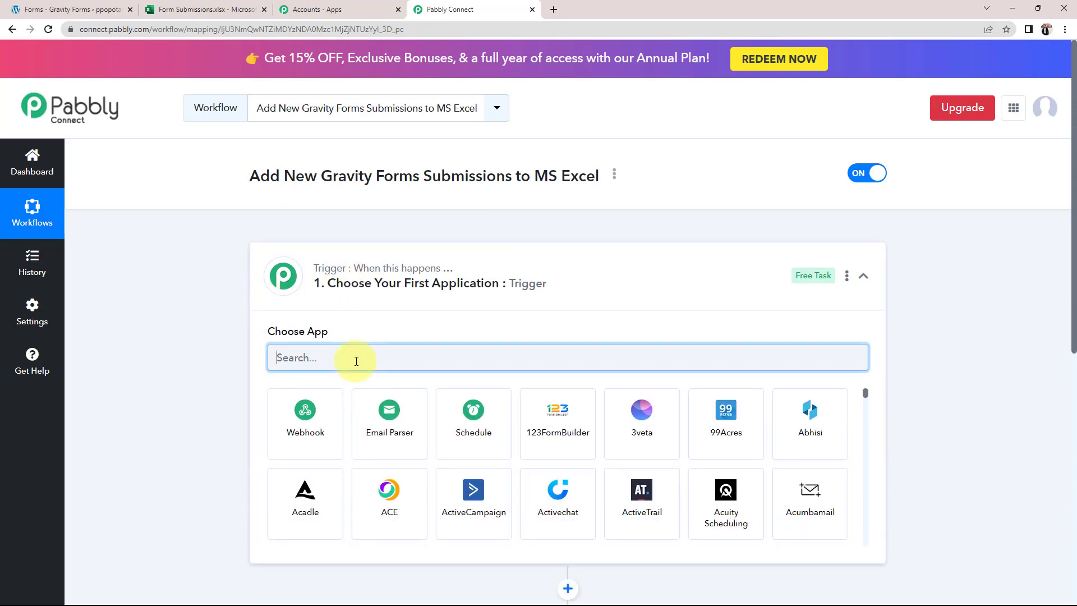
{"action": "type", "text": "grav"}
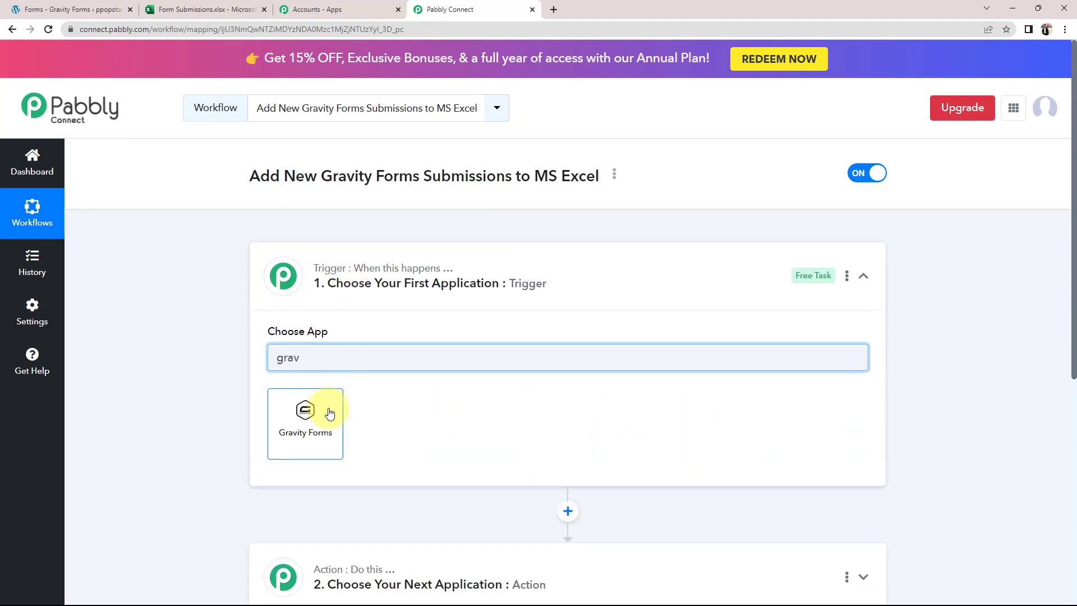
{"action": "left_click", "coordinate": [329, 413]}
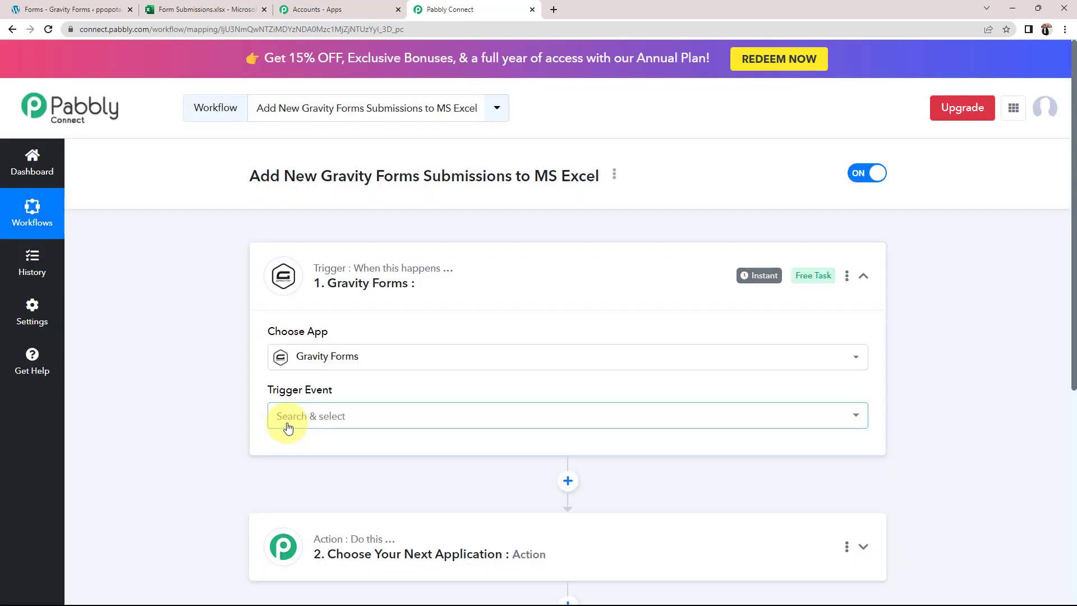
{"action": "left_click", "coordinate": [289, 421]}
{"action": "left_click", "coordinate": [291, 480]}
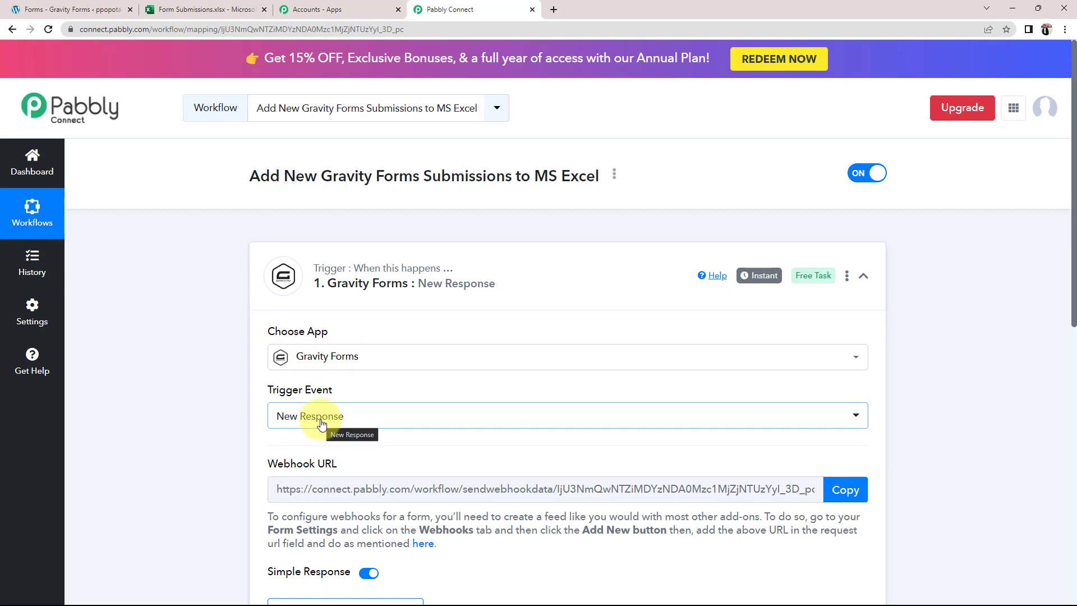
Step: Copy the webhook URL provided for the Gravity Forms trigger
{"action": "scroll", "coordinate": [203, 407], "scroll_direction": "down", "scroll_amount": 4}
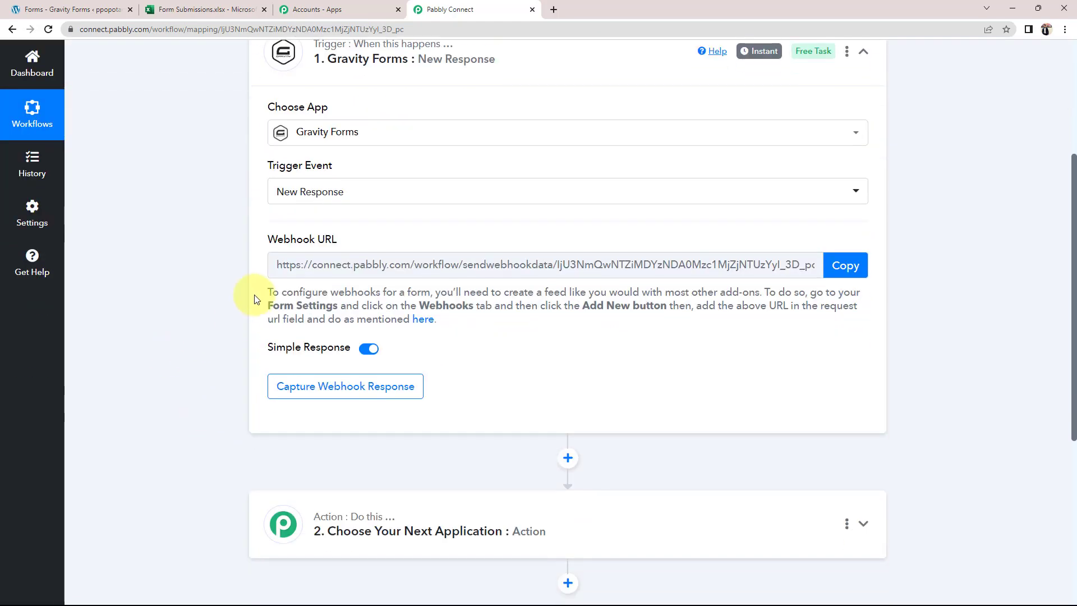
{"action": "left_click_drag", "start_coordinate": [269, 239], "coordinate": [338, 239]}
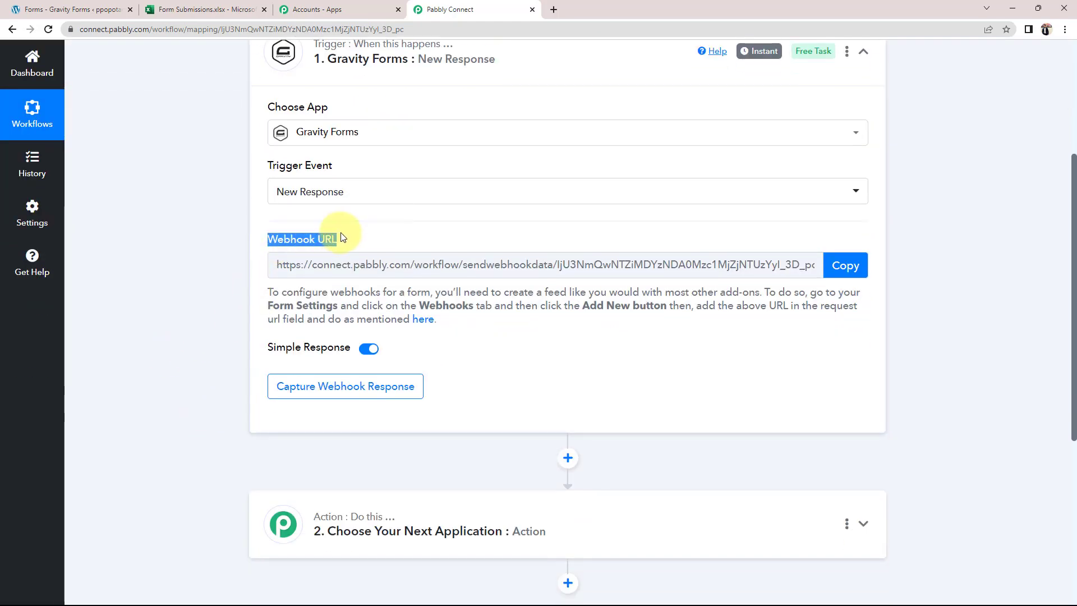
{"action": "left_click", "coordinate": [342, 237]}
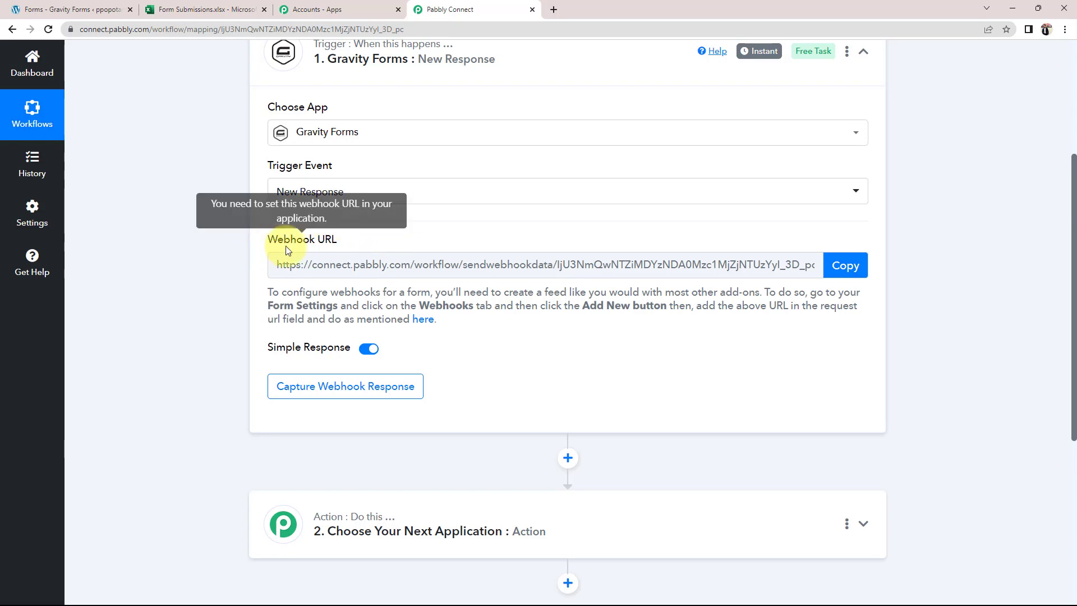
{"action": "left_click_drag", "start_coordinate": [268, 241], "coordinate": [348, 240]}
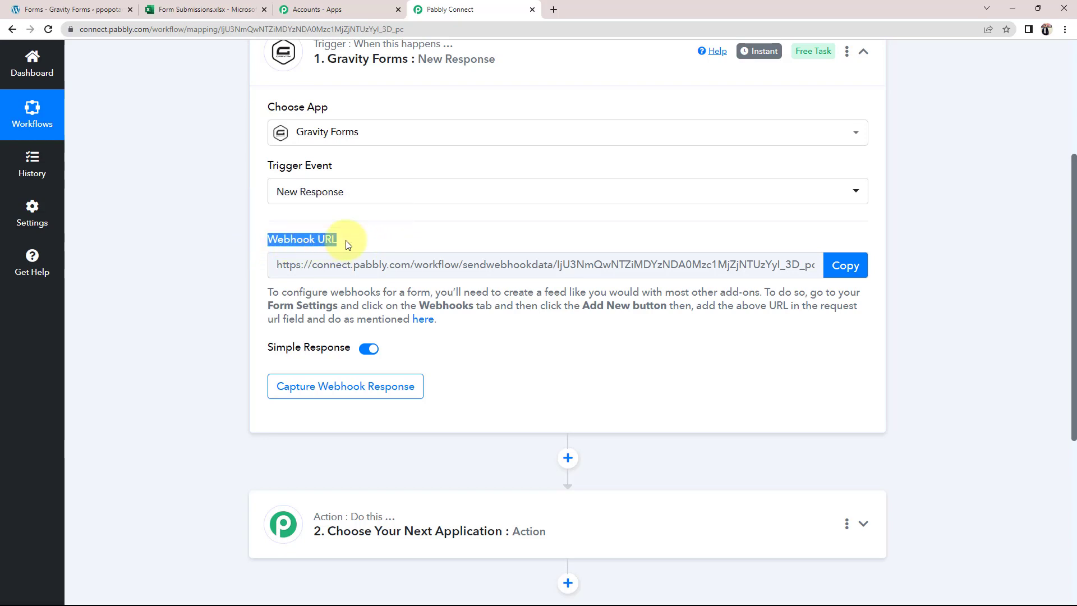
{"action": "left_click", "coordinate": [359, 237]}
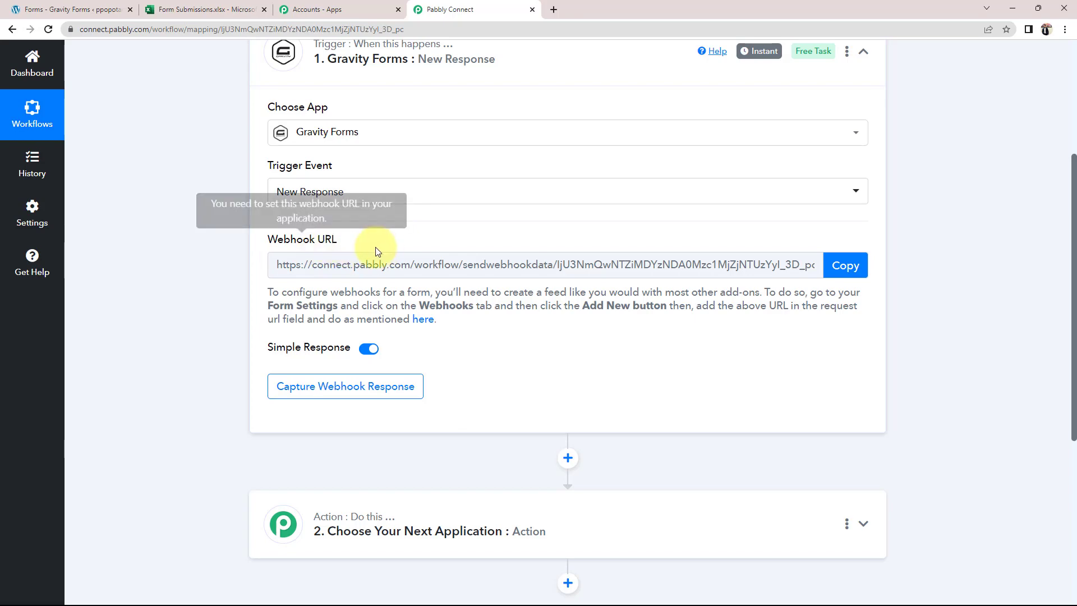
{"action": "left_click", "coordinate": [845, 266]}
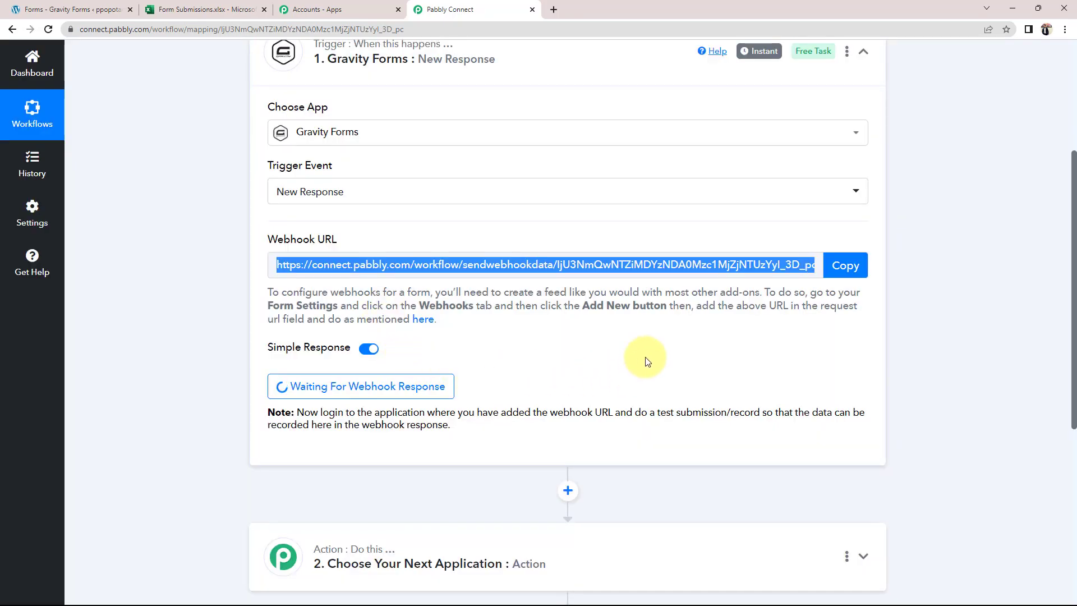
Step: Switch to the Gravity Forms admin site and check the activation status of the Webhooks Add-On
{"action": "left_click", "coordinate": [67, 10]}
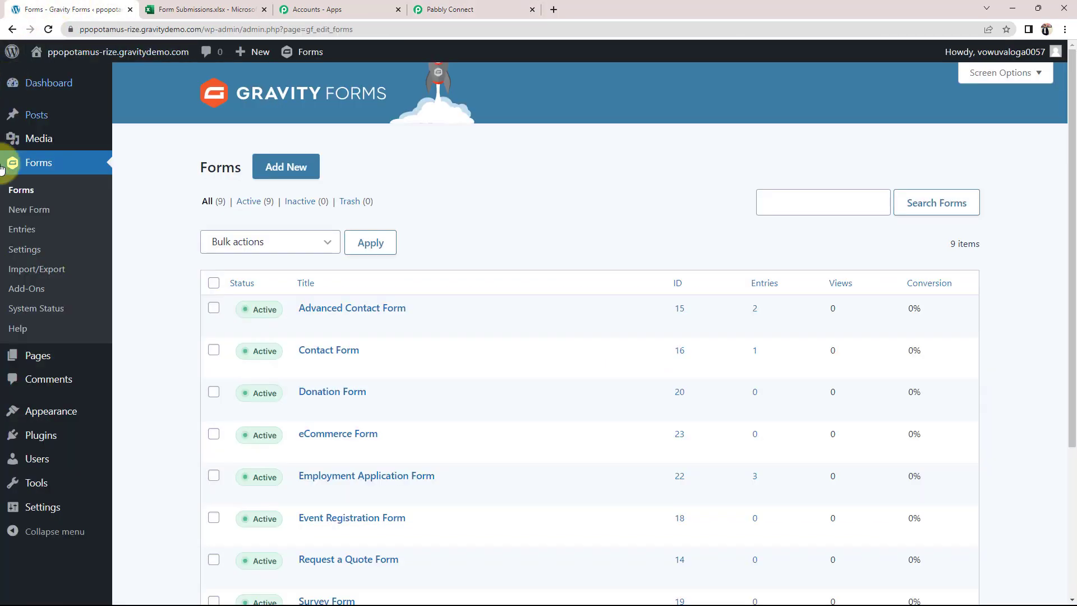
{"action": "scroll", "coordinate": [173, 403], "scroll_direction": "down", "scroll_amount": 2}
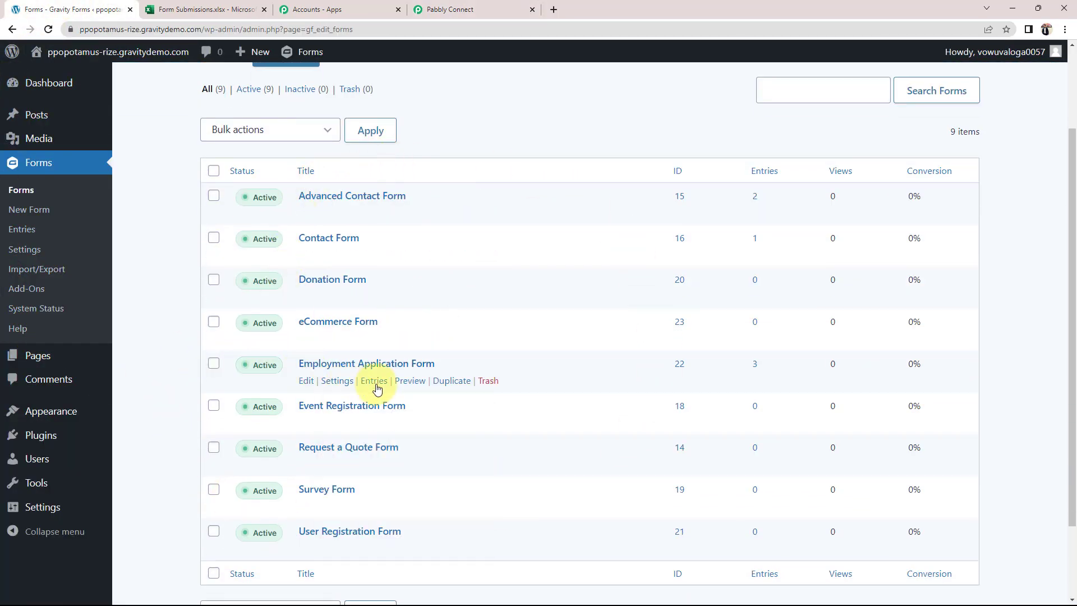
{"action": "left_click", "coordinate": [22, 287]}
{"action": "left_click_drag", "start_coordinate": [1072, 107], "coordinate": [1051, 547]}
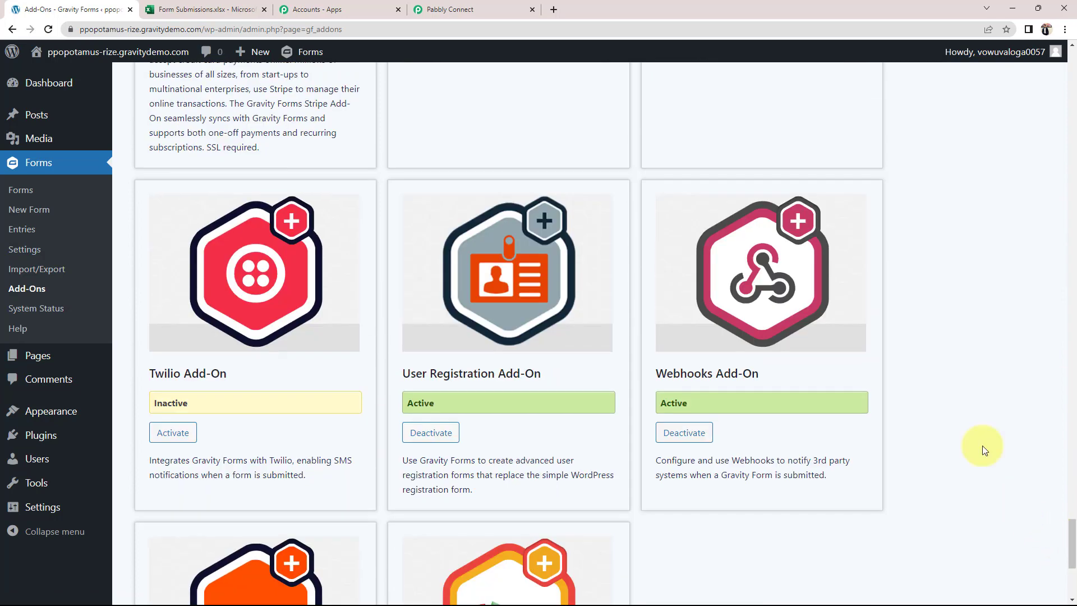
{"action": "left_click_drag", "start_coordinate": [700, 375], "coordinate": [757, 387]}
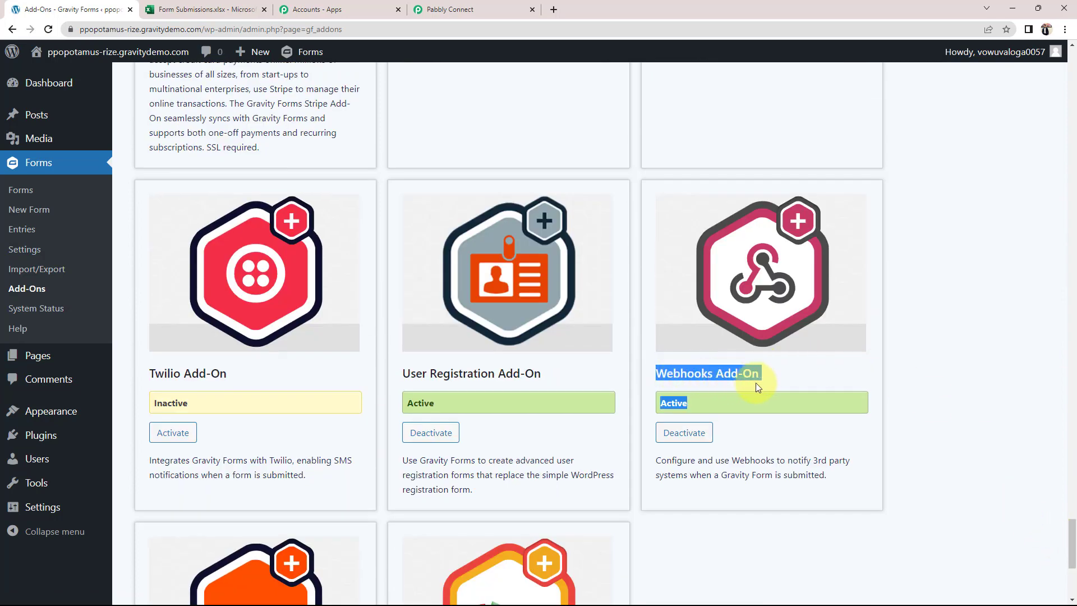
{"action": "left_click", "coordinate": [756, 375]}
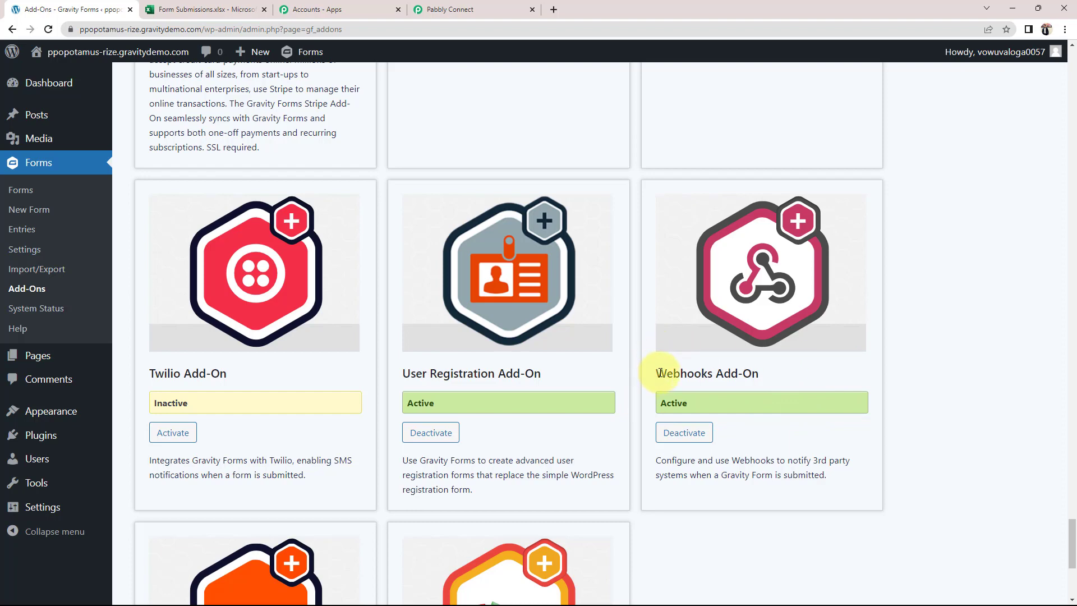
{"action": "left_click_drag", "start_coordinate": [660, 372], "coordinate": [768, 381]}
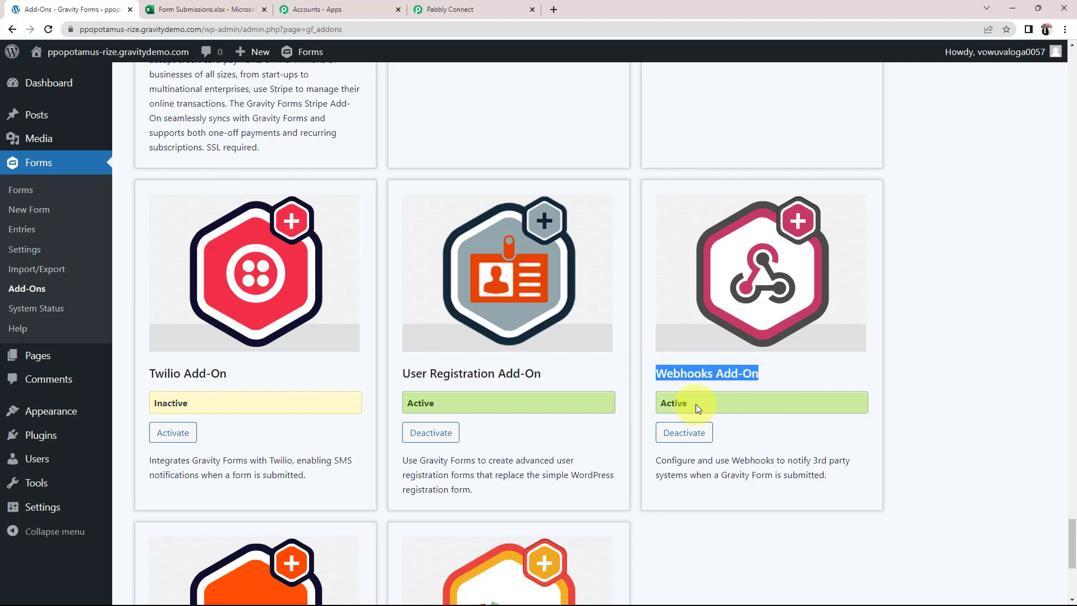
{"action": "left_click", "coordinate": [789, 382]}
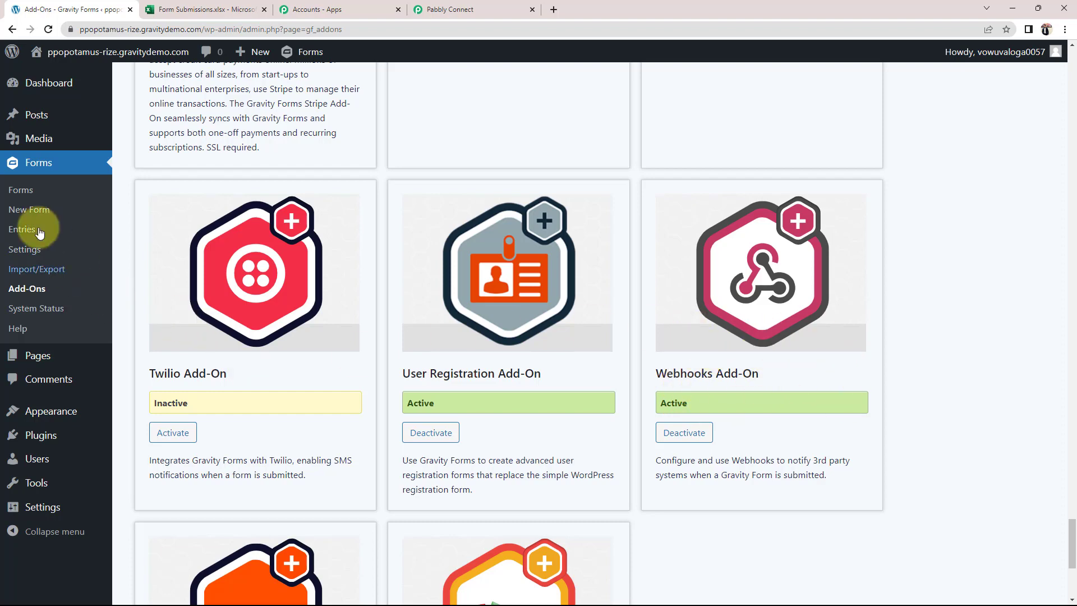
Step: Open the webhook settings of the Employment Application Form and start a new webhooks feed
{"action": "left_click", "coordinate": [19, 191]}
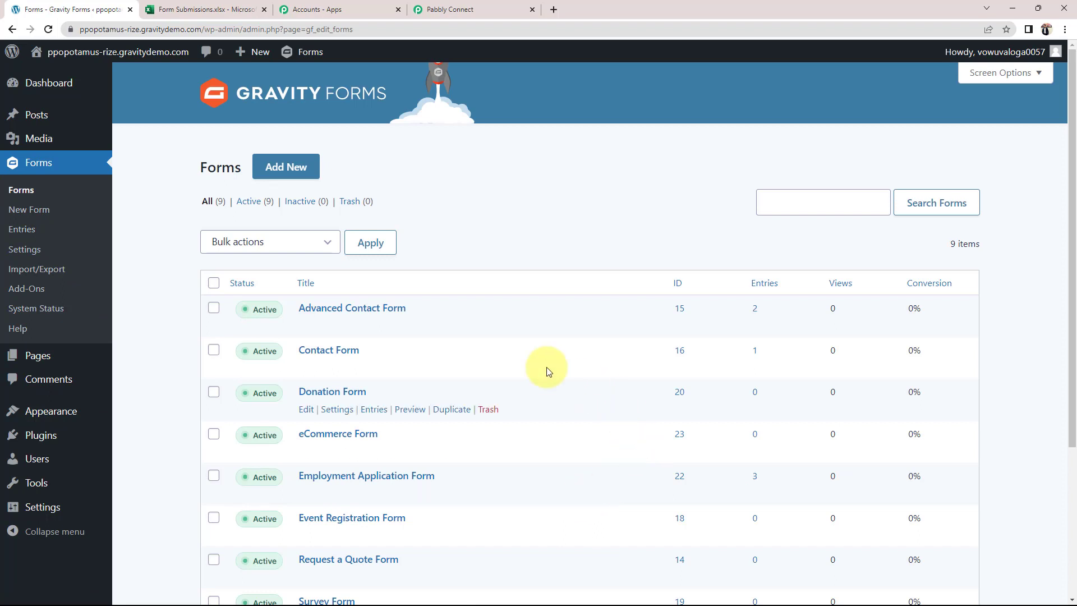
{"action": "scroll", "coordinate": [149, 432], "scroll_direction": "down", "scroll_amount": 2}
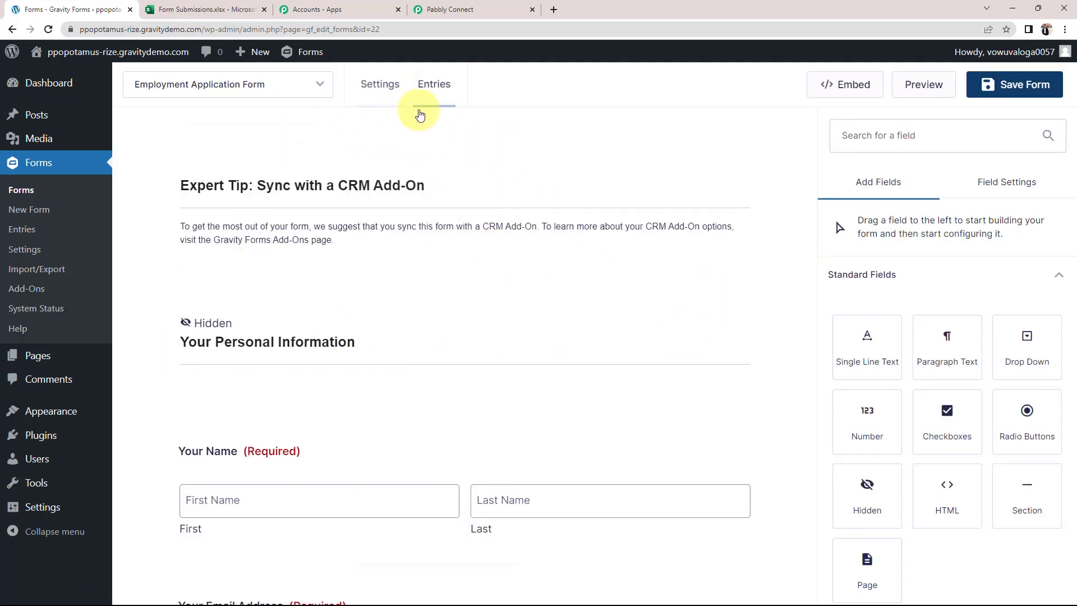
{"action": "mouse_move", "coordinate": [385, 98]}
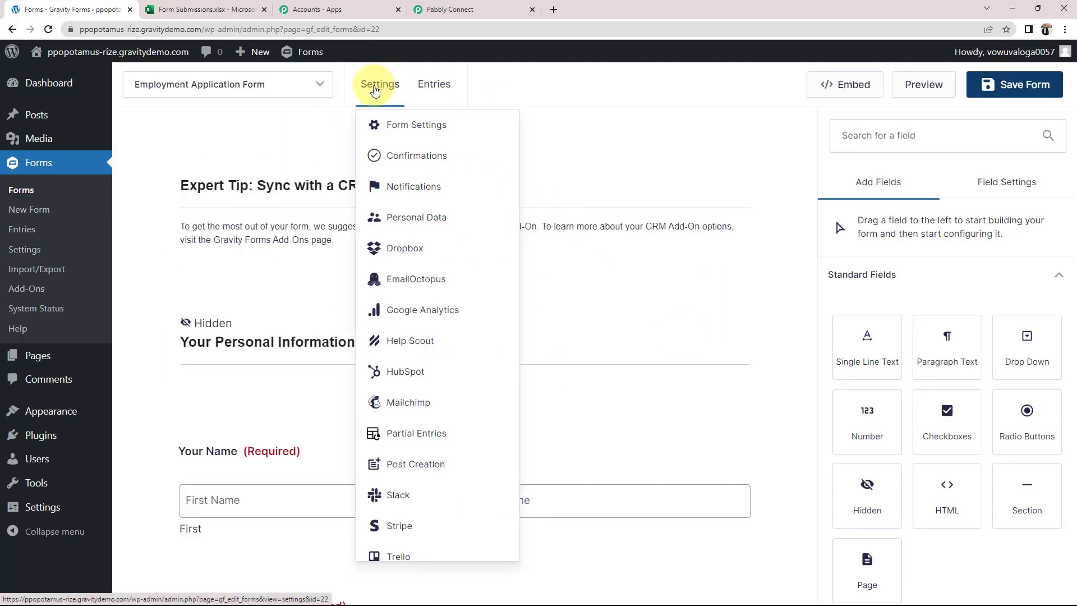
{"action": "scroll", "coordinate": [392, 269], "scroll_direction": "down", "scroll_amount": 2}
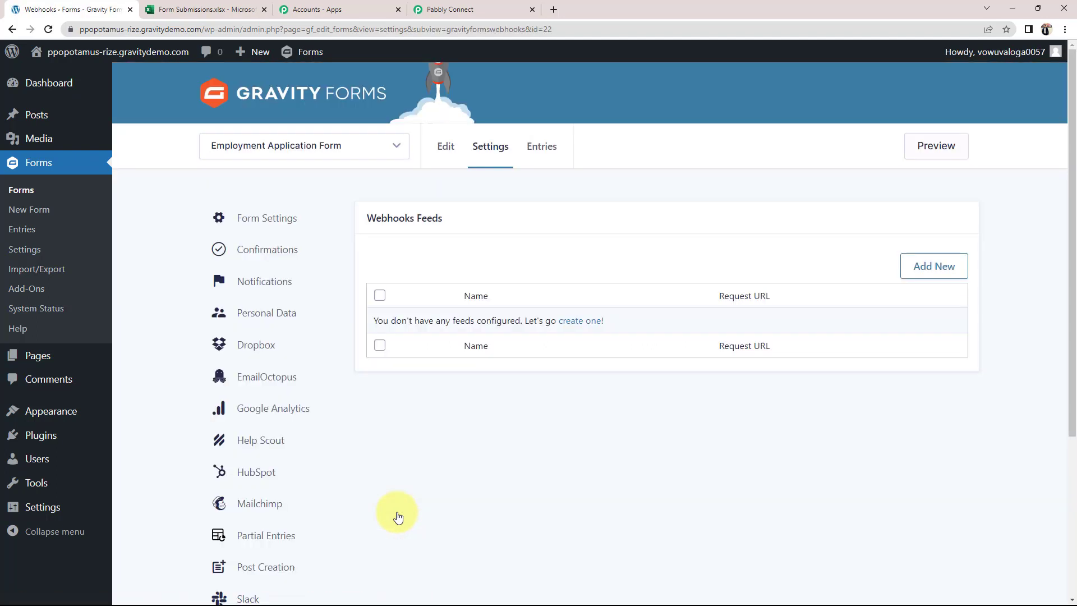
{"action": "left_click", "coordinate": [932, 264]}
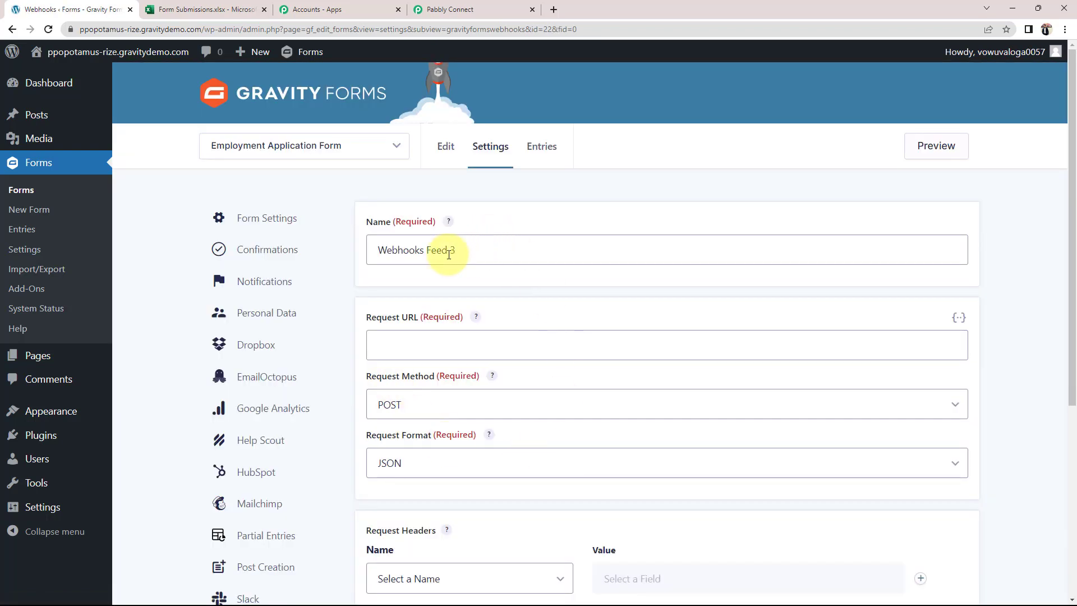
Step: Name the new webhooks feed "Webhooks for Pabbly"
{"action": "left_click", "coordinate": [486, 251]}
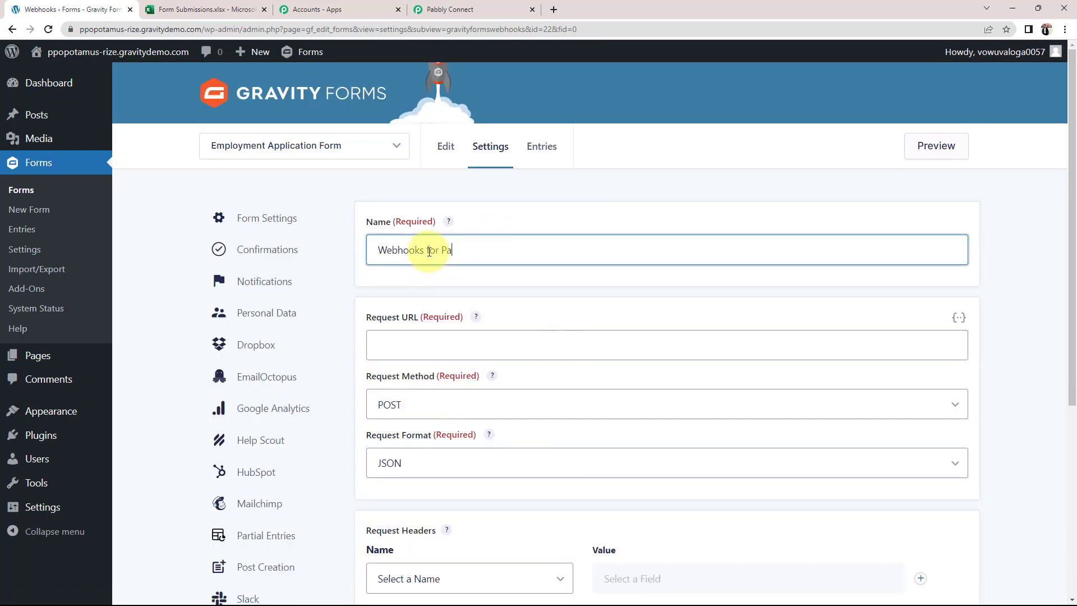
{"action": "type", "text": "y"}
{"action": "scroll", "coordinate": [429, 251], "scroll_direction": "down", "scroll_amount": 1}
Step: Copy the trigger's webhook URL from Pabbly Connect and paste it as the Request URL of the Gravity Forms webhooks feed
{"action": "left_click", "coordinate": [420, 287]}
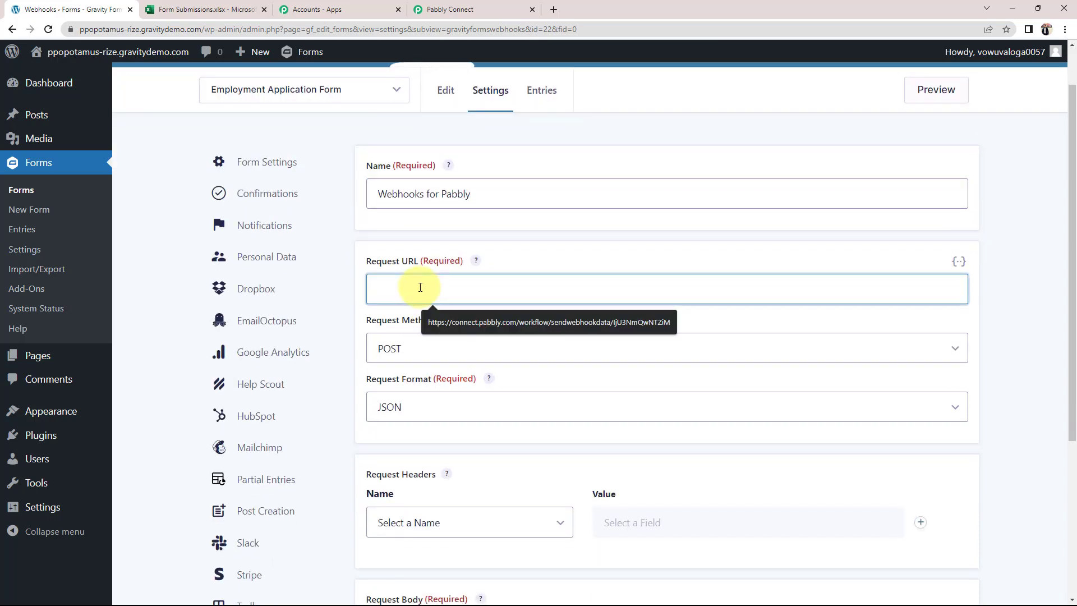
{"action": "left_click", "coordinate": [452, 9]}
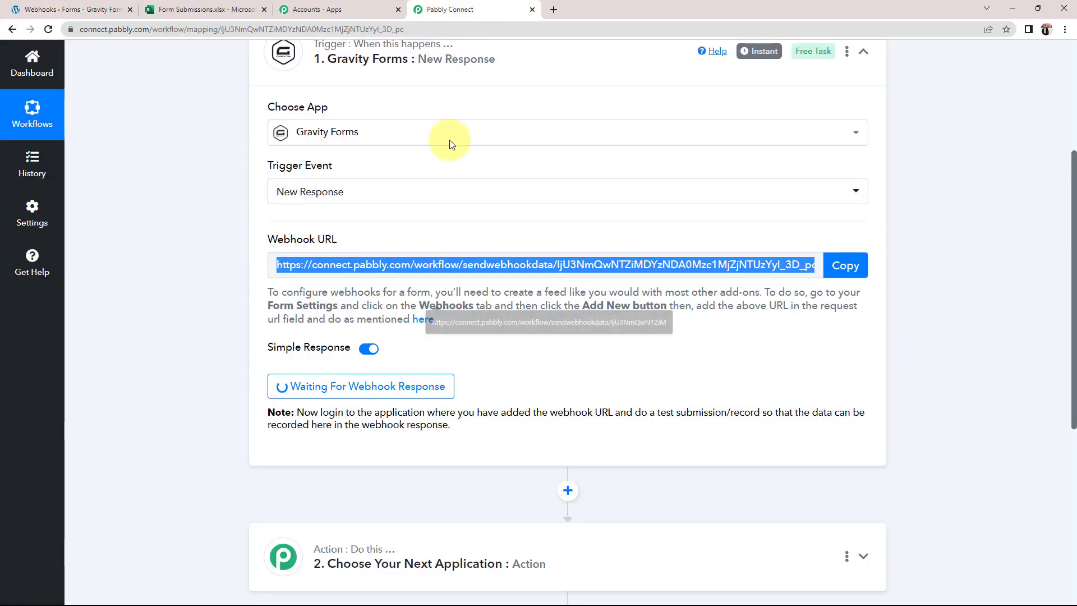
{"action": "left_click", "coordinate": [845, 266]}
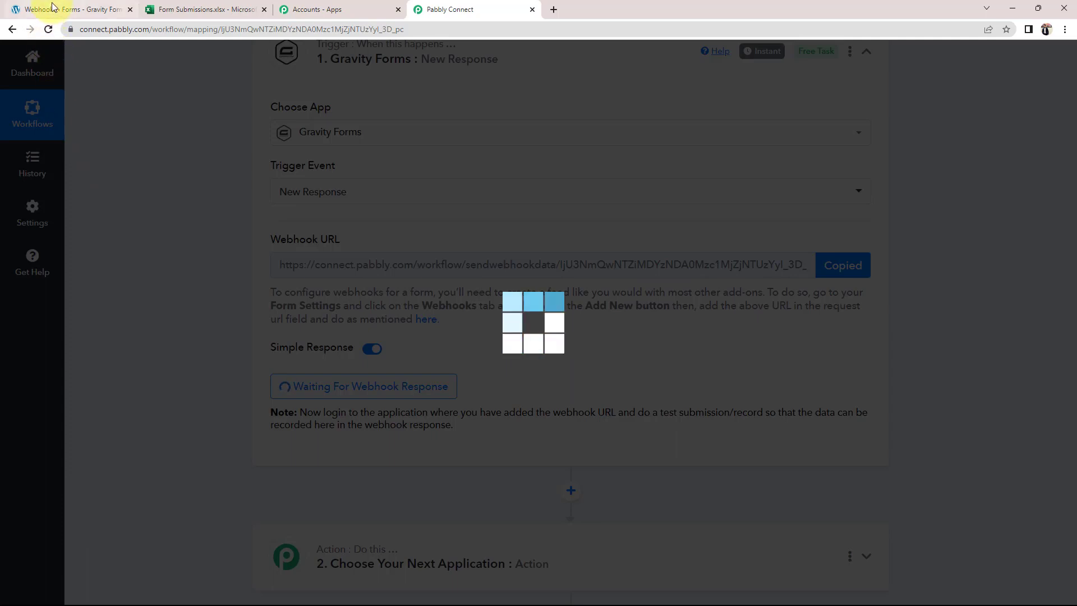
{"action": "left_click", "coordinate": [52, 6]}
{"action": "right_click", "coordinate": [387, 288]}
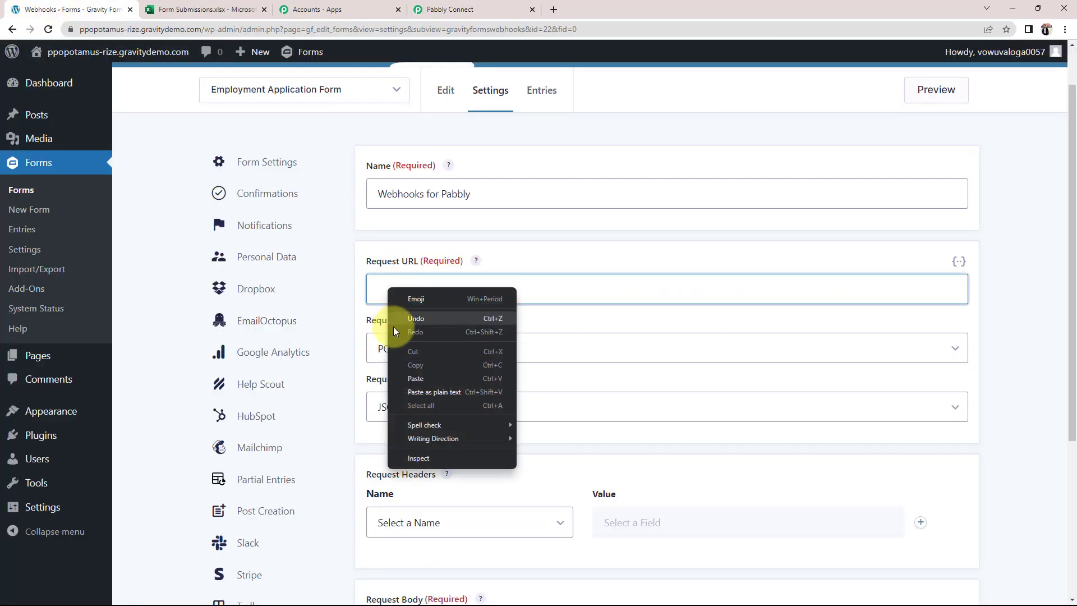
{"action": "left_click", "coordinate": [415, 378]}
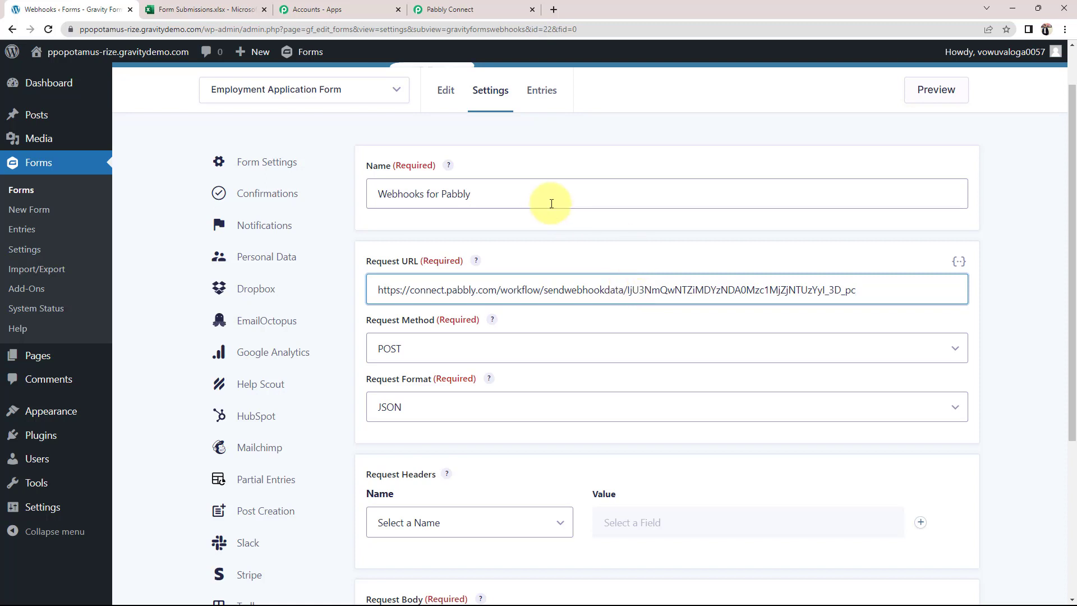
Step: Set the feed's request method to POST and save the webhook settings
{"action": "left_click", "coordinate": [391, 345]}
{"action": "left_click", "coordinate": [385, 383]}
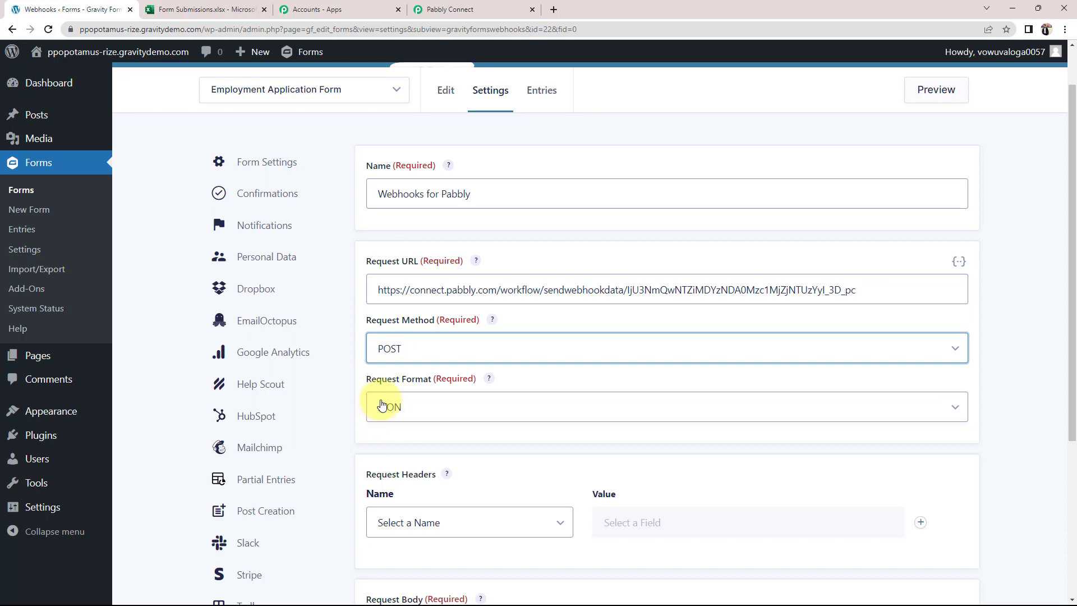
{"action": "scroll", "coordinate": [359, 412], "scroll_direction": "down", "scroll_amount": 1}
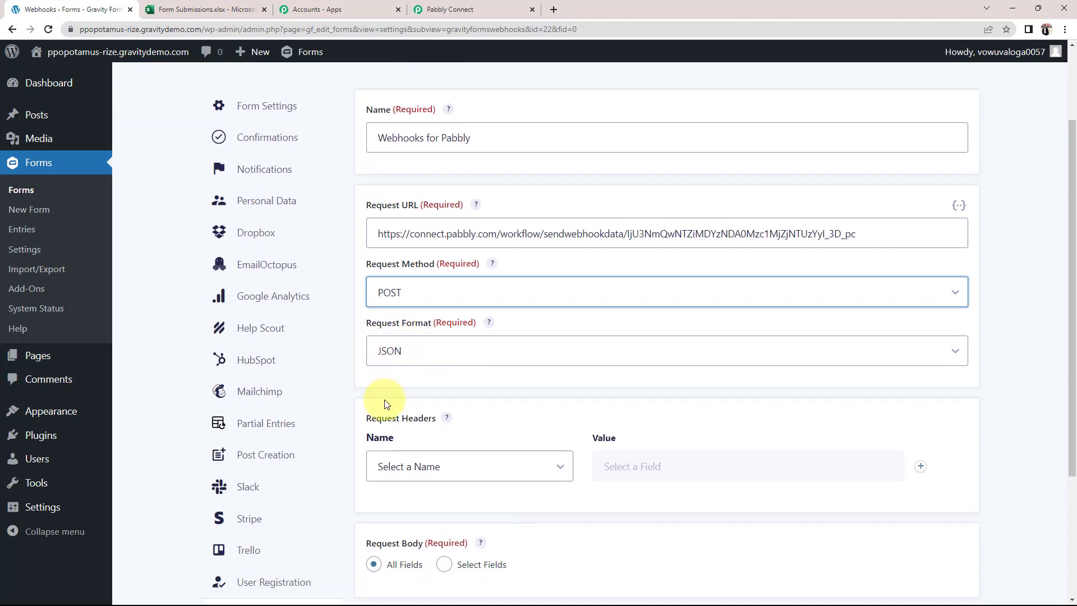
{"action": "scroll", "coordinate": [386, 404], "scroll_direction": "down", "scroll_amount": 3}
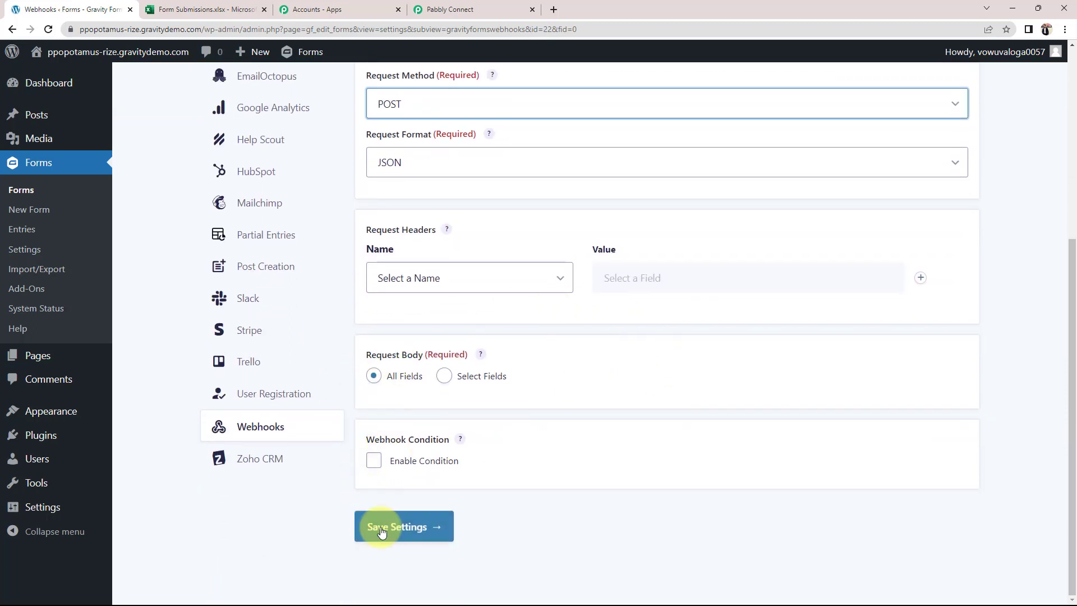
{"action": "left_click", "coordinate": [381, 530]}
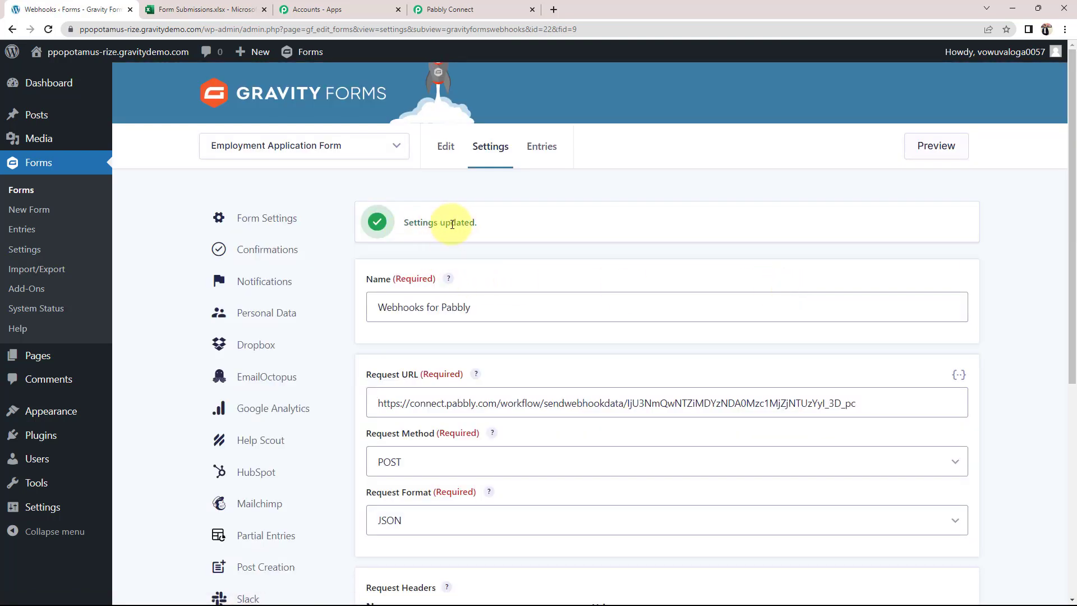
Step: Open the preview of the Employment Application Form and check the trigger's webhook response status in Pabbly Connect
{"action": "left_click", "coordinate": [928, 159]}
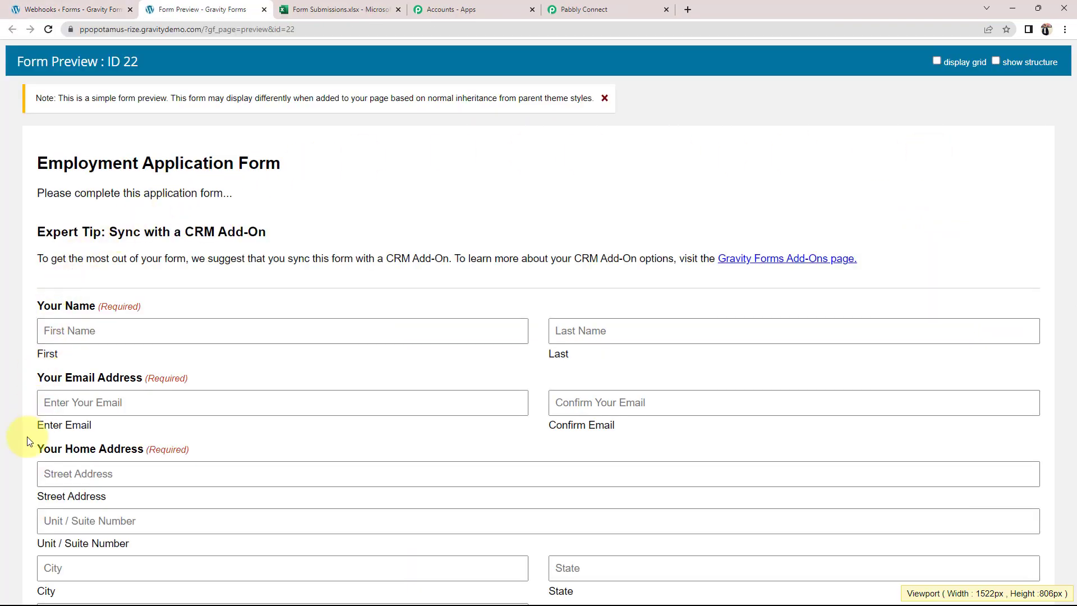
{"action": "scroll", "coordinate": [543, 128], "scroll_direction": "down", "scroll_amount": 2}
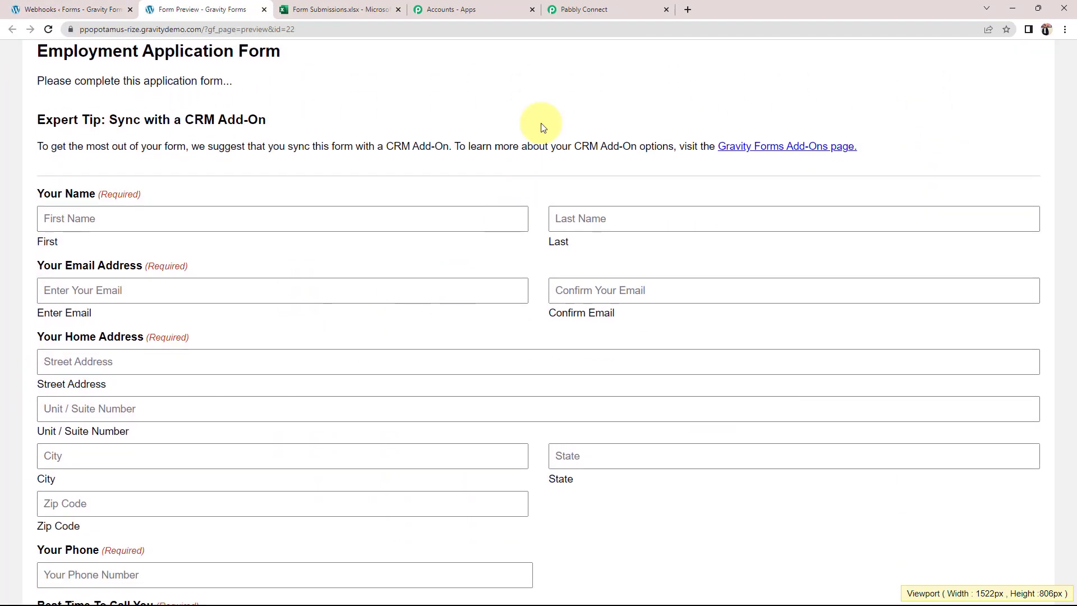
{"action": "left_click", "coordinate": [604, 5]}
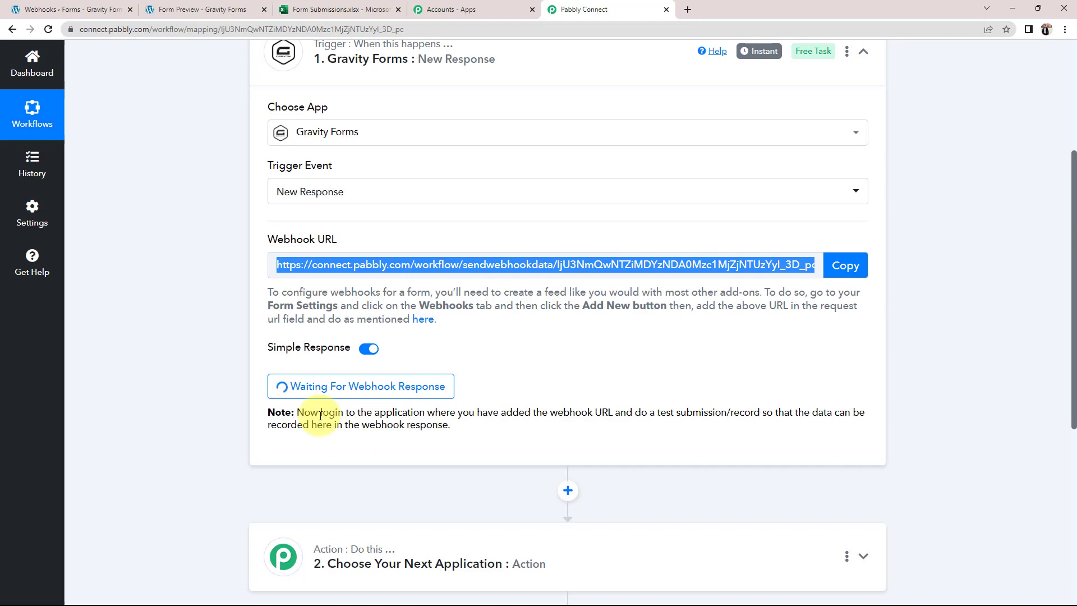
{"action": "left_click", "coordinate": [168, 9]}
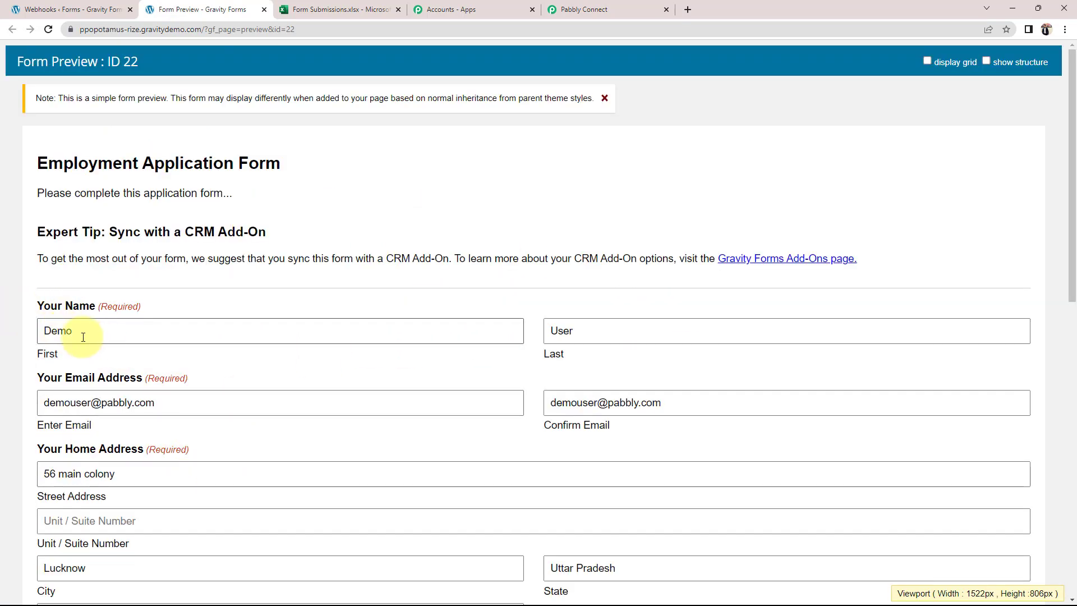
Step: Review the filled-in test entry in the form preview, submit the application and decline saving the address in the browser
{"action": "scroll", "coordinate": [106, 356], "scroll_direction": "down", "scroll_amount": 2}
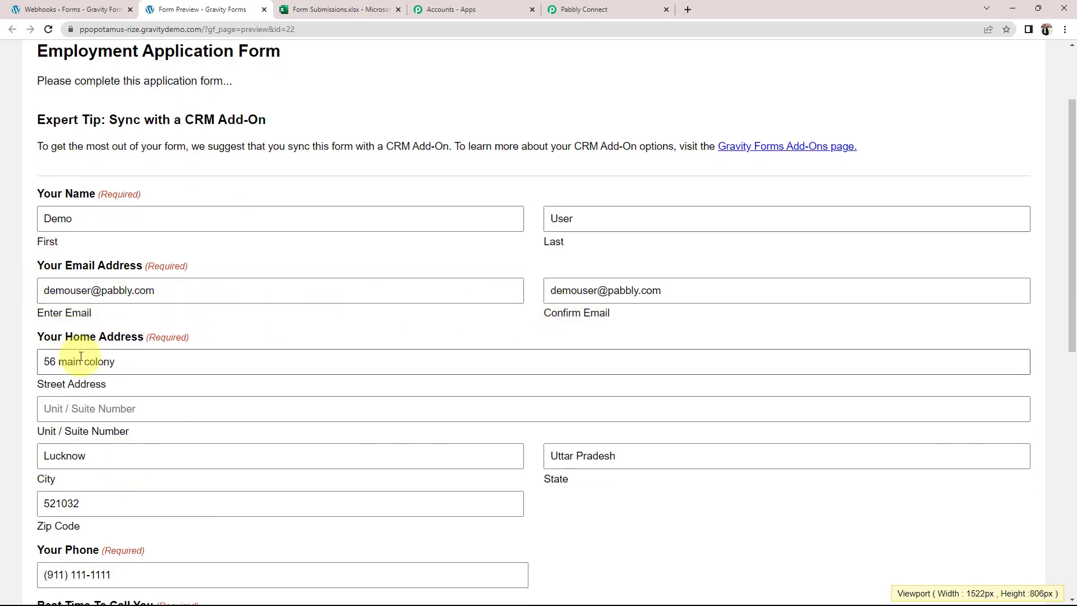
{"action": "scroll", "coordinate": [34, 356], "scroll_direction": "down", "scroll_amount": 1}
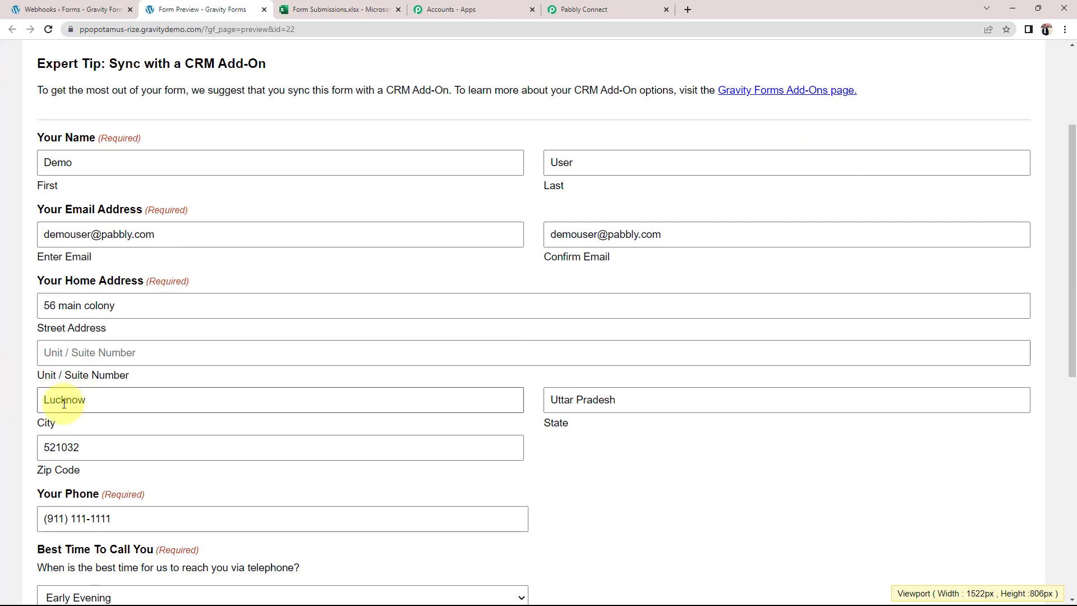
{"action": "scroll", "coordinate": [77, 447], "scroll_direction": "down", "scroll_amount": 3}
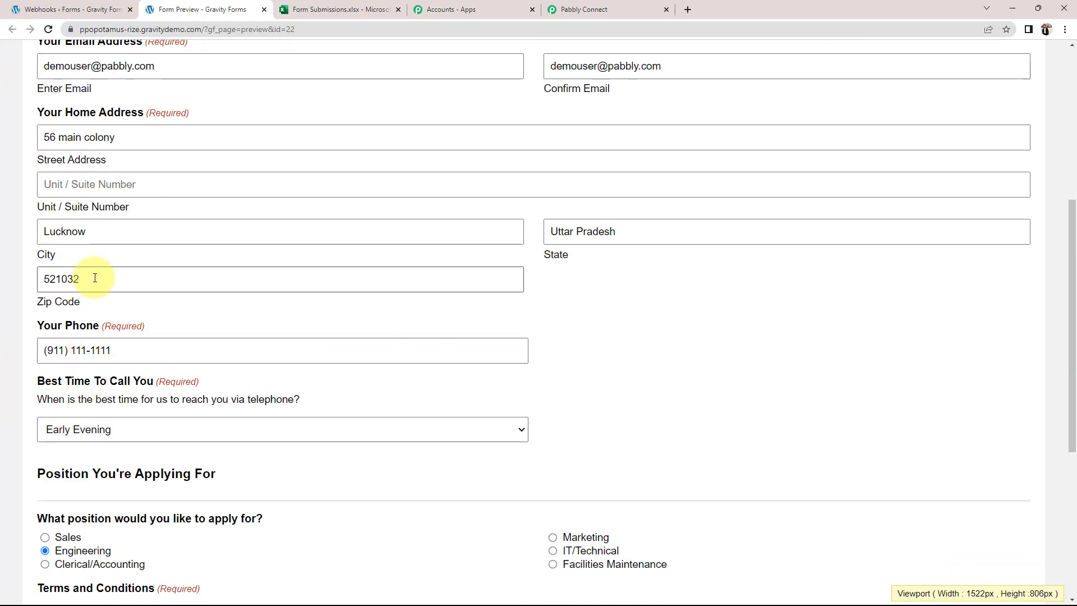
{"action": "double_click", "coordinate": [89, 279]}
{"action": "triple_click", "coordinate": [137, 350]}
{"action": "left_click", "coordinate": [8, 421]}
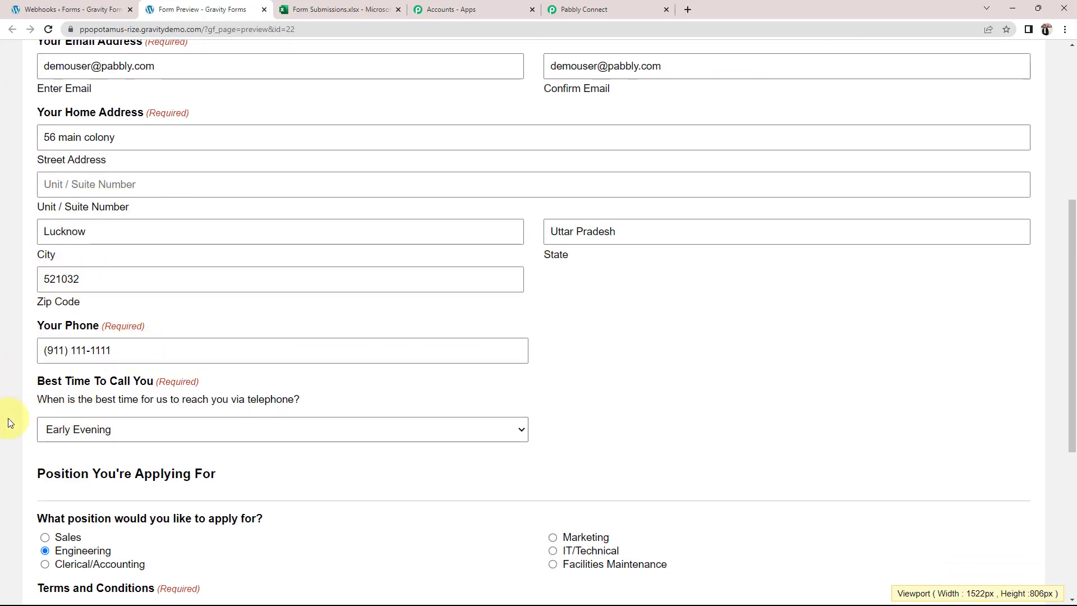
{"action": "scroll", "coordinate": [150, 391], "scroll_direction": "down", "scroll_amount": 3}
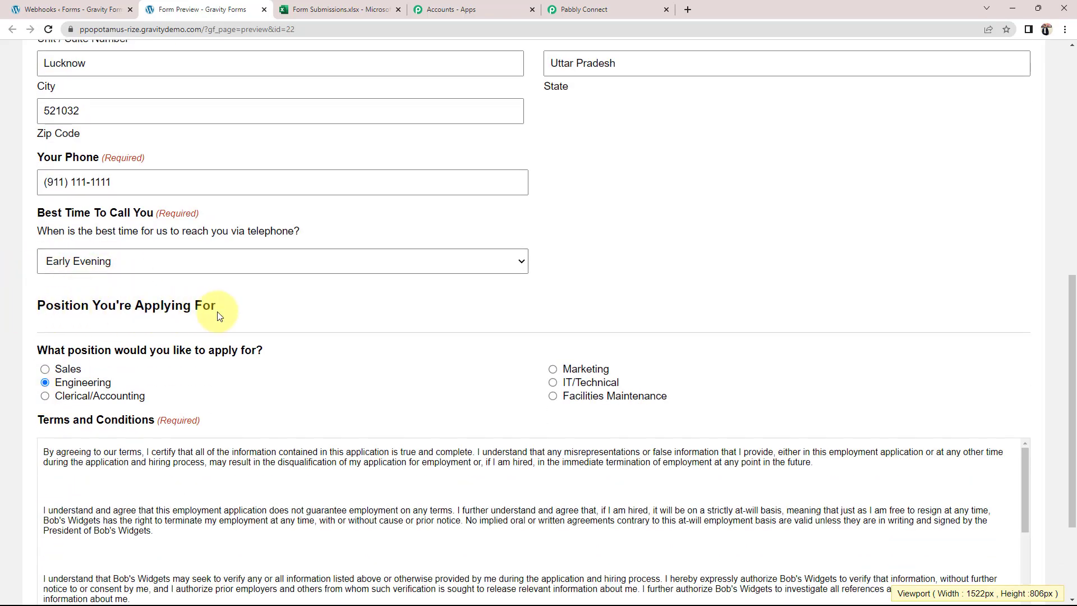
{"action": "scroll", "coordinate": [17, 416], "scroll_direction": "down", "scroll_amount": 2}
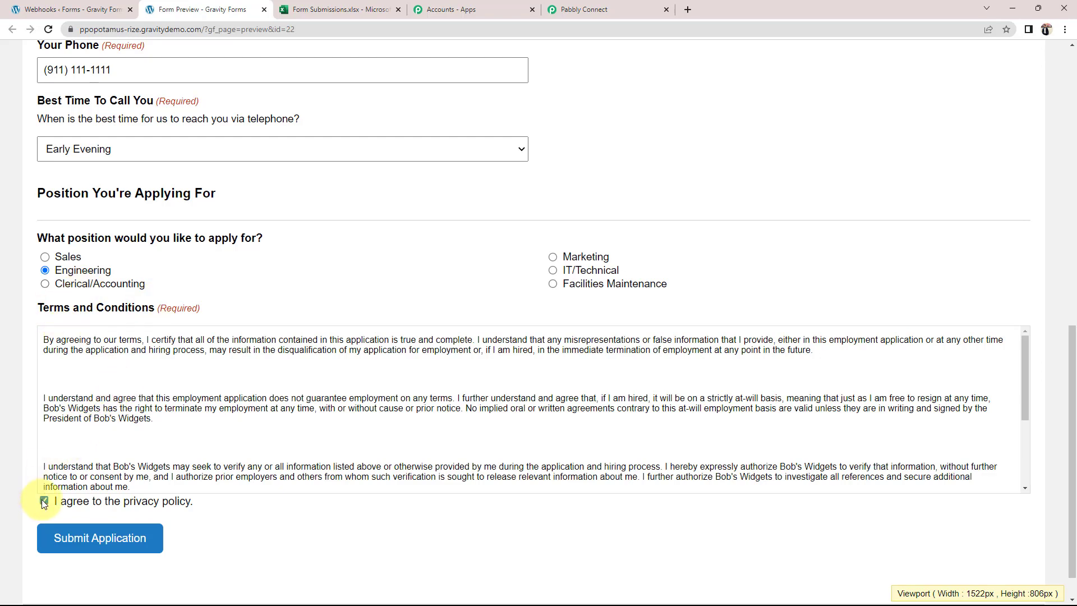
{"action": "left_click", "coordinate": [107, 547]}
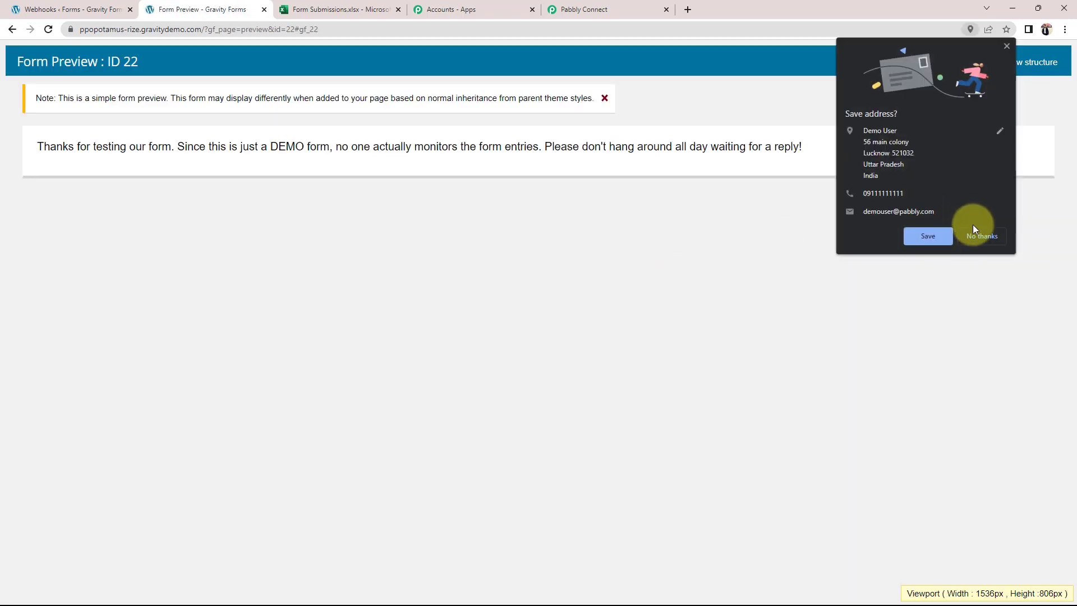
{"action": "left_click", "coordinate": [976, 231]}
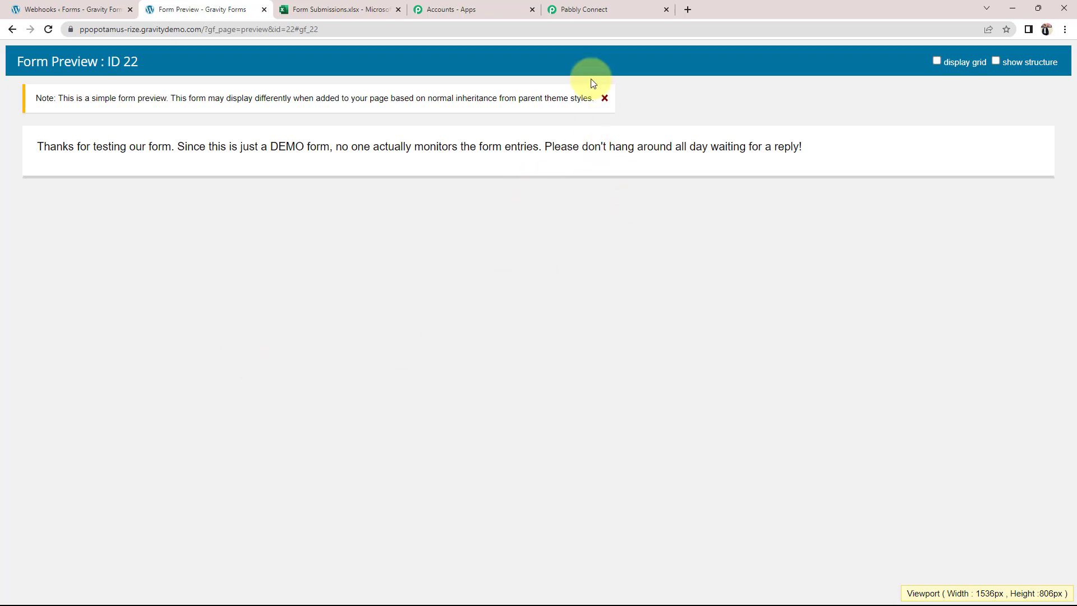
Step: Switch to Pabbly Connect and examine the call time, phone, position and email values in the trigger's received response
{"action": "left_click", "coordinate": [583, 10]}
{"action": "scroll", "coordinate": [202, 423], "scroll_direction": "down", "scroll_amount": 2}
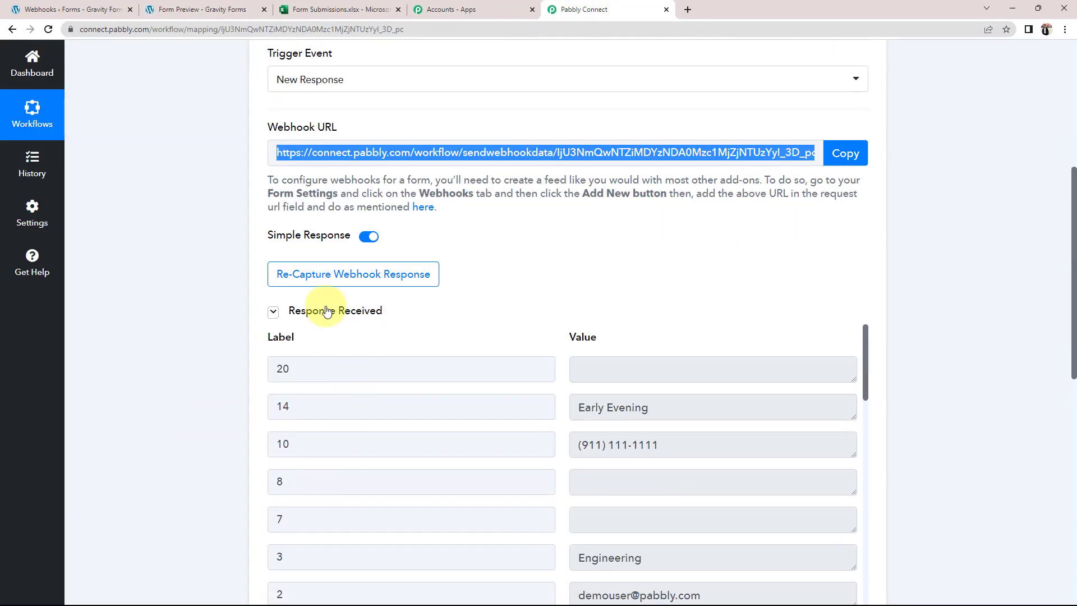
{"action": "scroll", "coordinate": [169, 351], "scroll_direction": "down", "scroll_amount": 2}
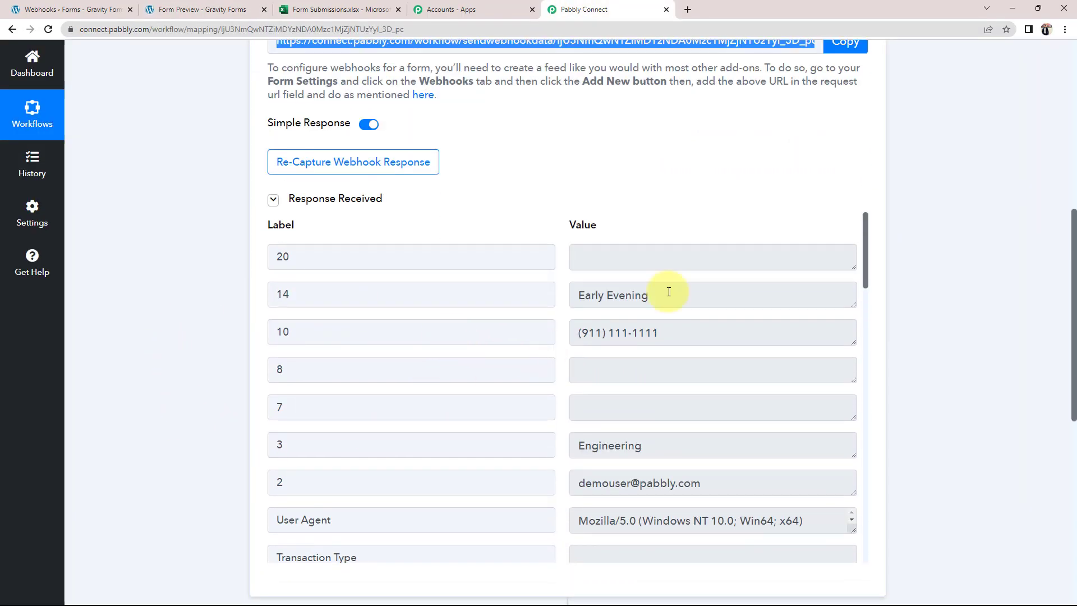
{"action": "left_click_drag", "start_coordinate": [644, 293], "coordinate": [560, 301]}
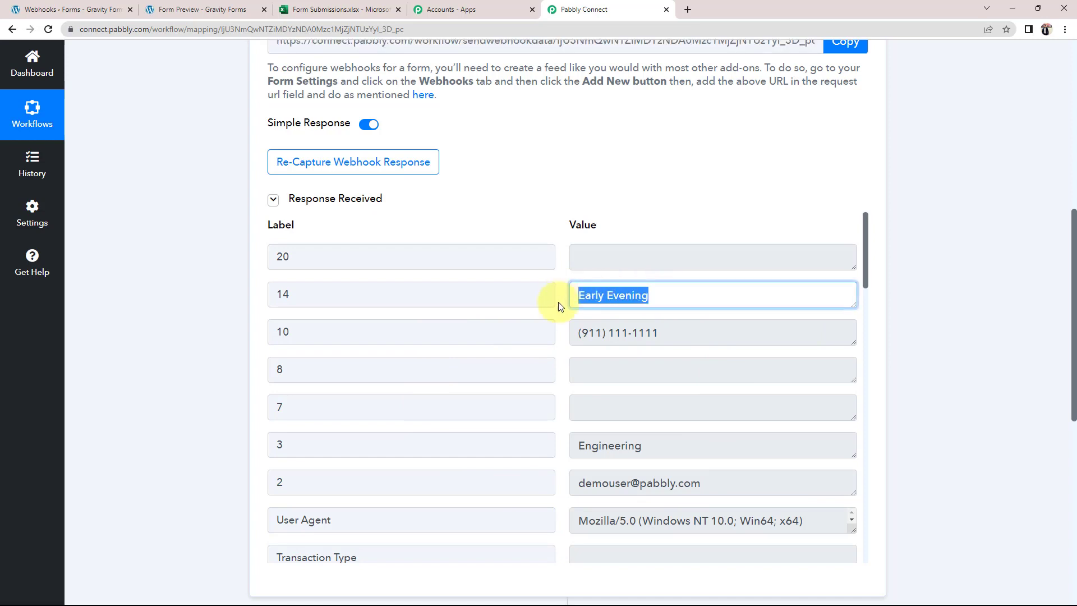
{"action": "left_click", "coordinate": [689, 331]}
{"action": "left_click_drag", "start_coordinate": [658, 444], "coordinate": [563, 443]}
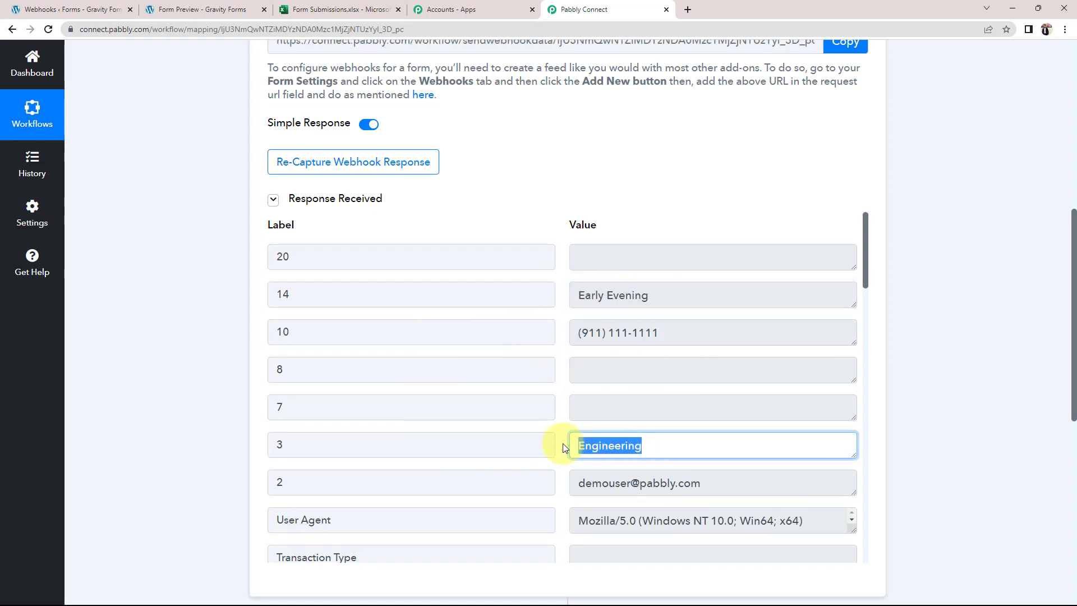
{"action": "scroll", "coordinate": [530, 458], "scroll_direction": "down", "scroll_amount": 2}
{"action": "left_click_drag", "start_coordinate": [720, 369], "coordinate": [584, 428]}
{"action": "scroll", "coordinate": [619, 441], "scroll_direction": "down", "scroll_amount": 2}
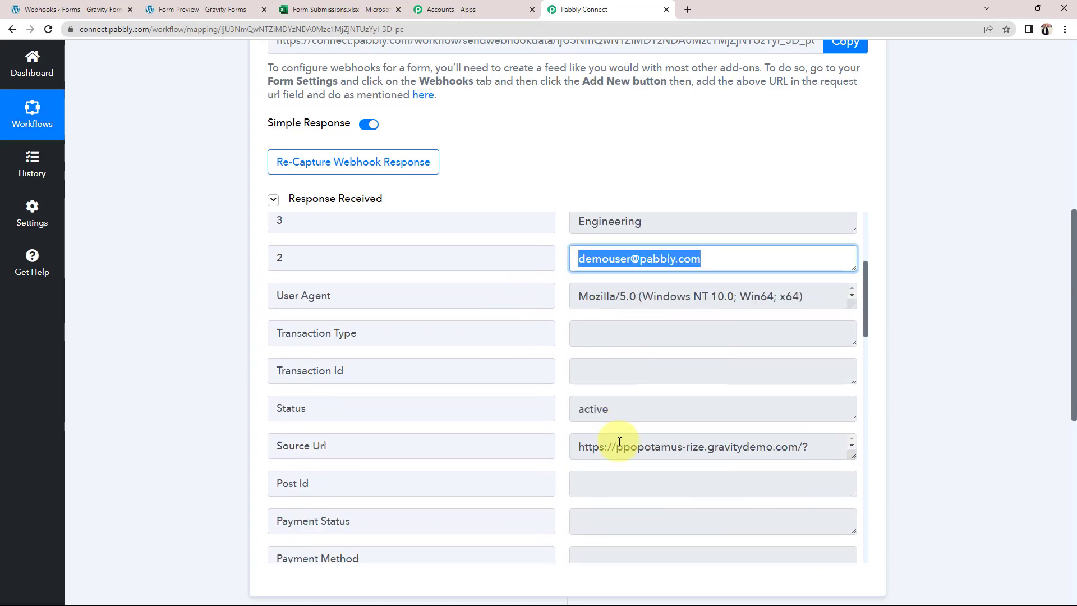
{"action": "scroll", "coordinate": [619, 442], "scroll_direction": "down", "scroll_amount": 3}
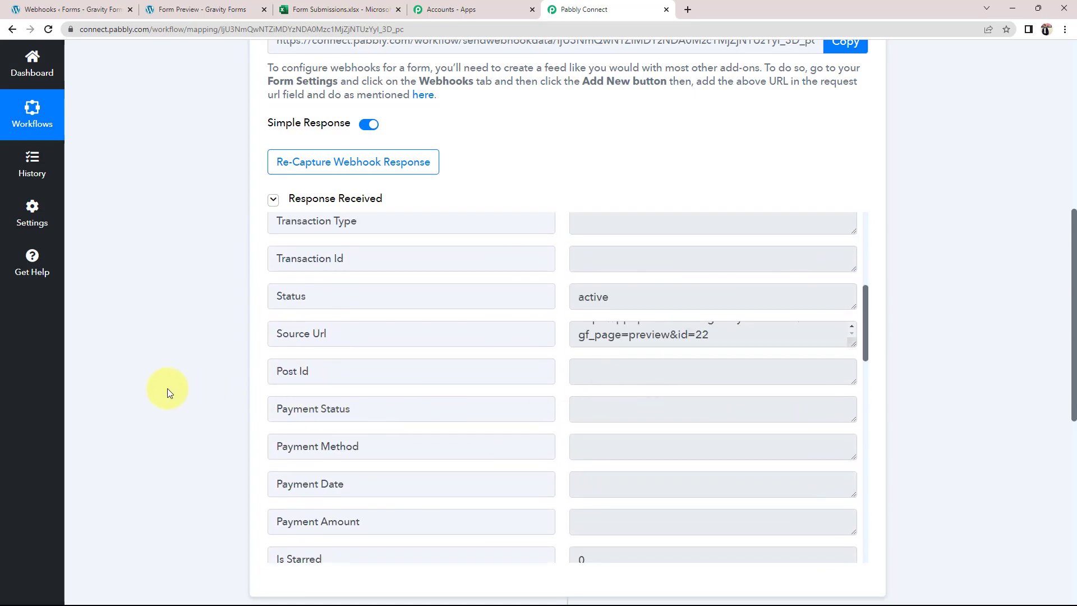
Step: Look through the remaining response fields and compare them with the column headings of the Form Submissions sheet in Excel
{"action": "scroll", "coordinate": [165, 389], "scroll_direction": "up", "scroll_amount": 8}
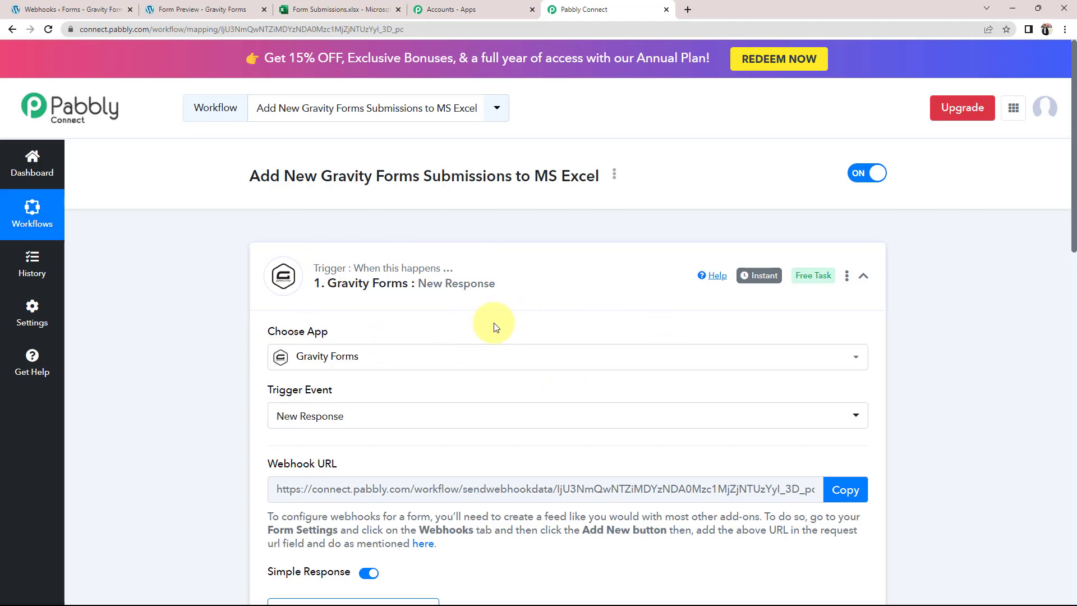
{"action": "scroll", "coordinate": [244, 436], "scroll_direction": "down", "scroll_amount": 8}
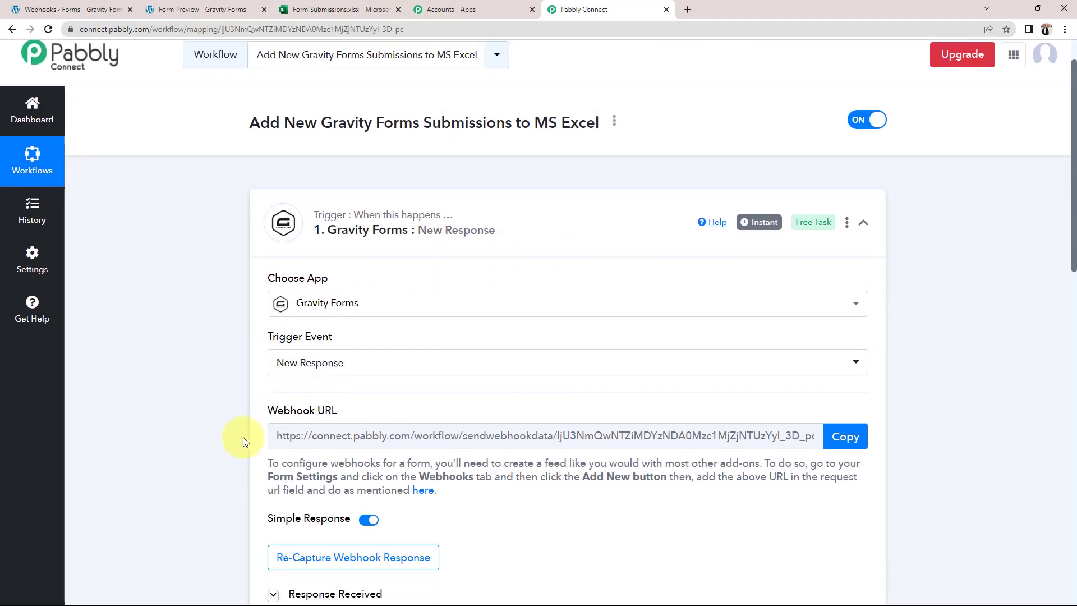
{"action": "scroll", "coordinate": [709, 407], "scroll_direction": "down", "scroll_amount": 1}
{"action": "scroll", "coordinate": [709, 407], "scroll_direction": "down", "scroll_amount": 10}
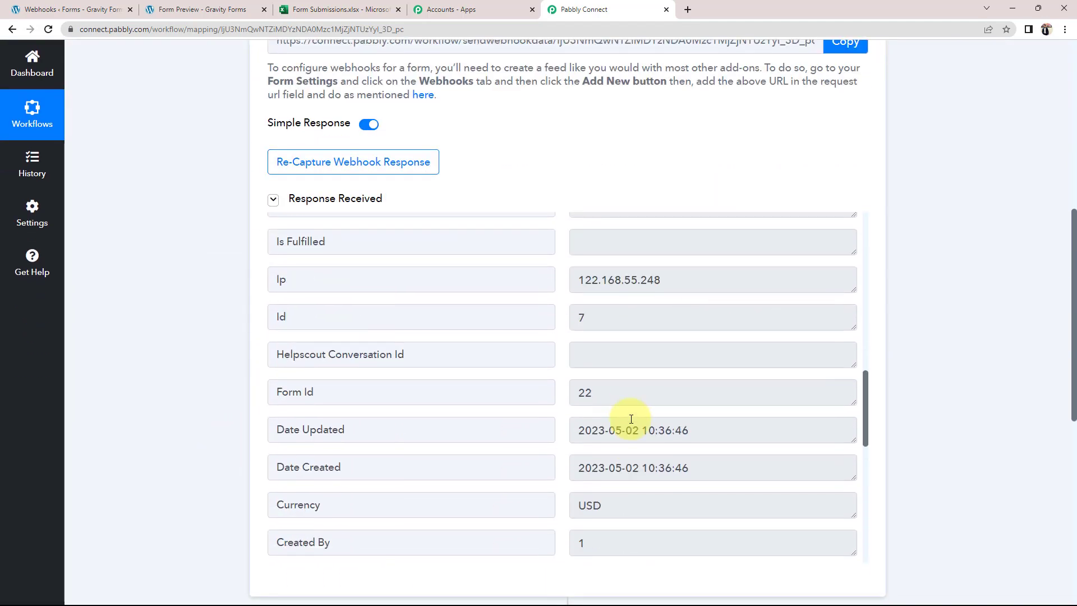
{"action": "scroll", "coordinate": [641, 308], "scroll_direction": "up", "scroll_amount": 8}
{"action": "left_click", "coordinate": [641, 308]}
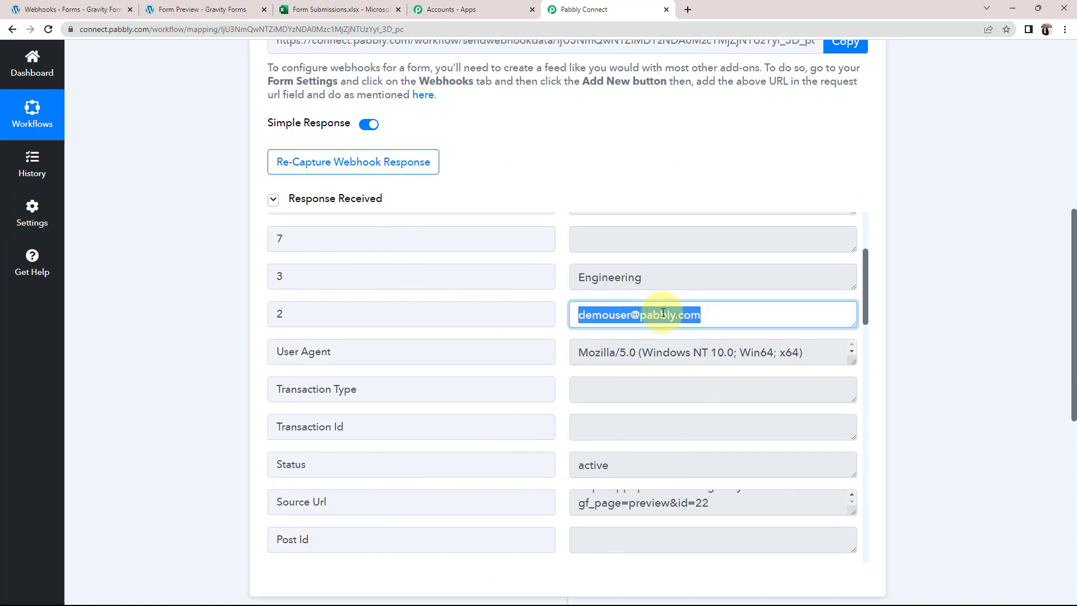
{"action": "left_click", "coordinate": [286, 7]}
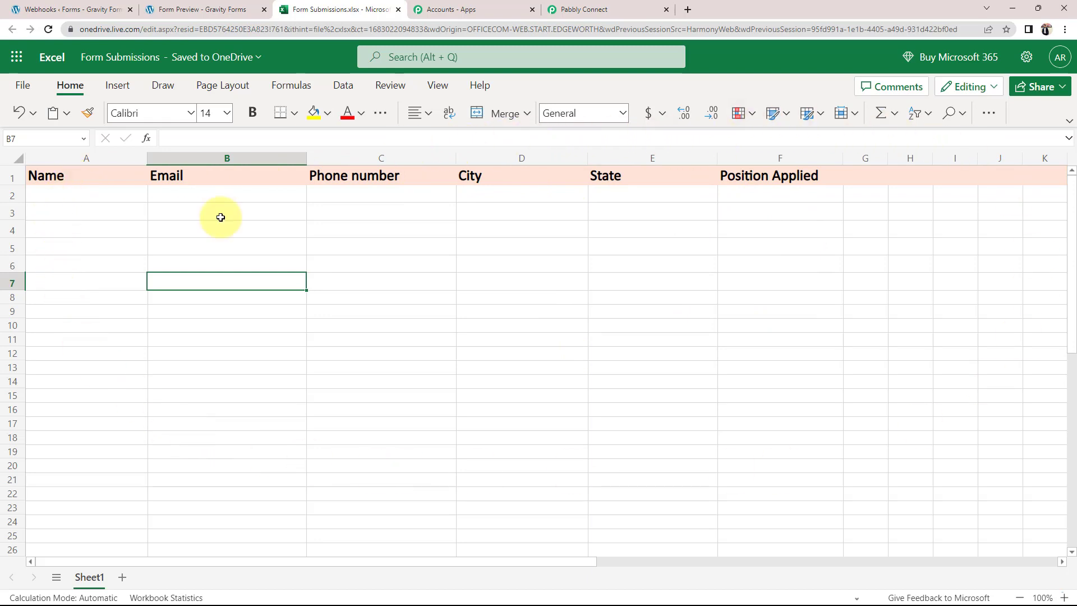
{"action": "left_click", "coordinate": [594, 9]}
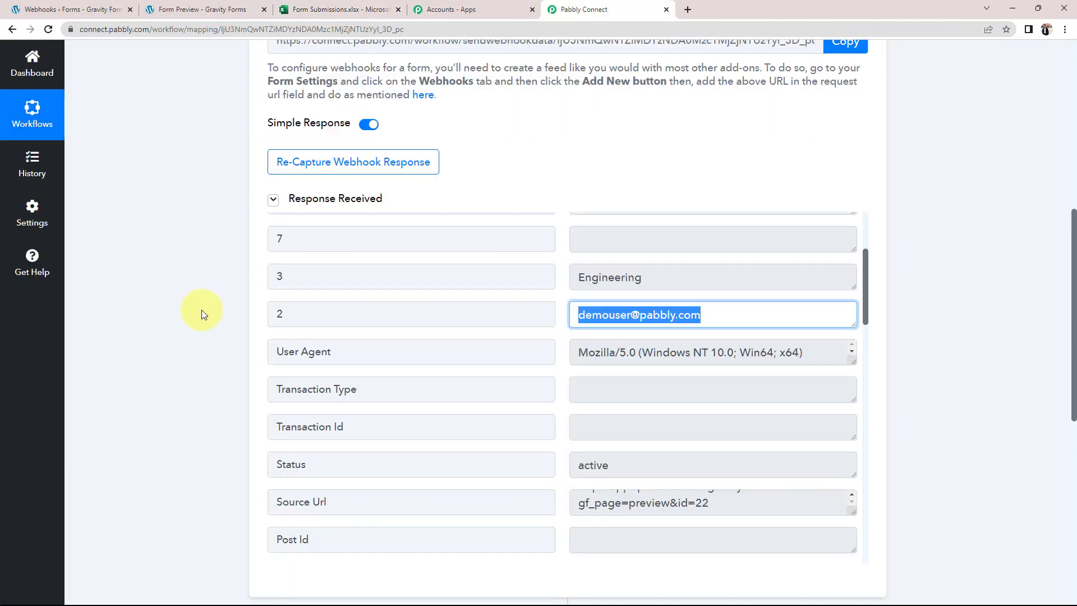
Step: Set the second step's action app to Microsoft Excel with the event Add Row To Worksheet and glance at the target sheet
{"action": "scroll", "coordinate": [168, 314], "scroll_direction": "down", "scroll_amount": 10}
{"action": "left_click", "coordinate": [370, 241]}
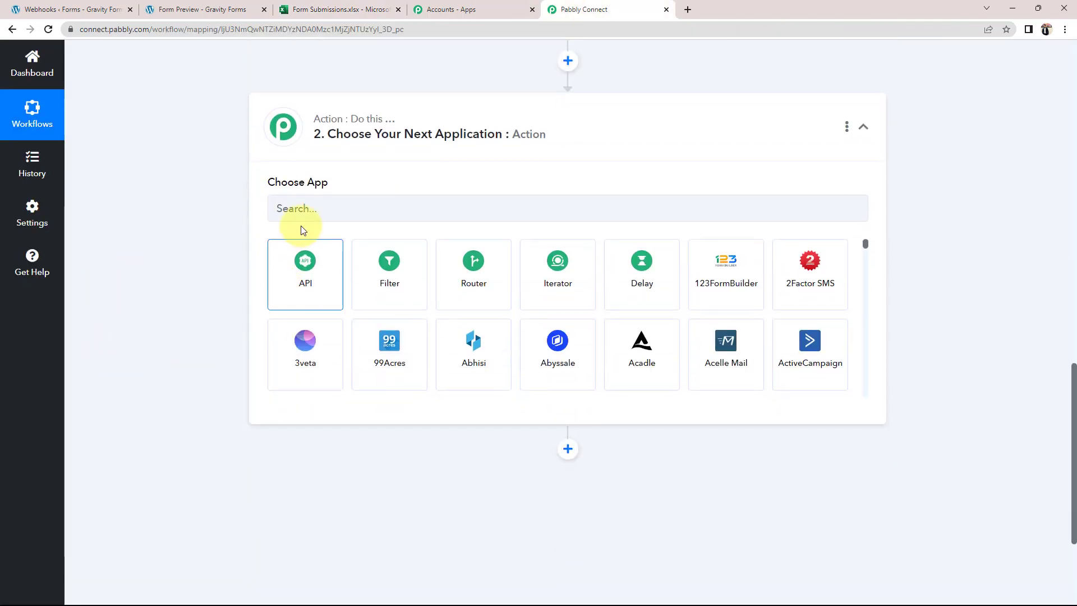
{"action": "type", "text": "e"}
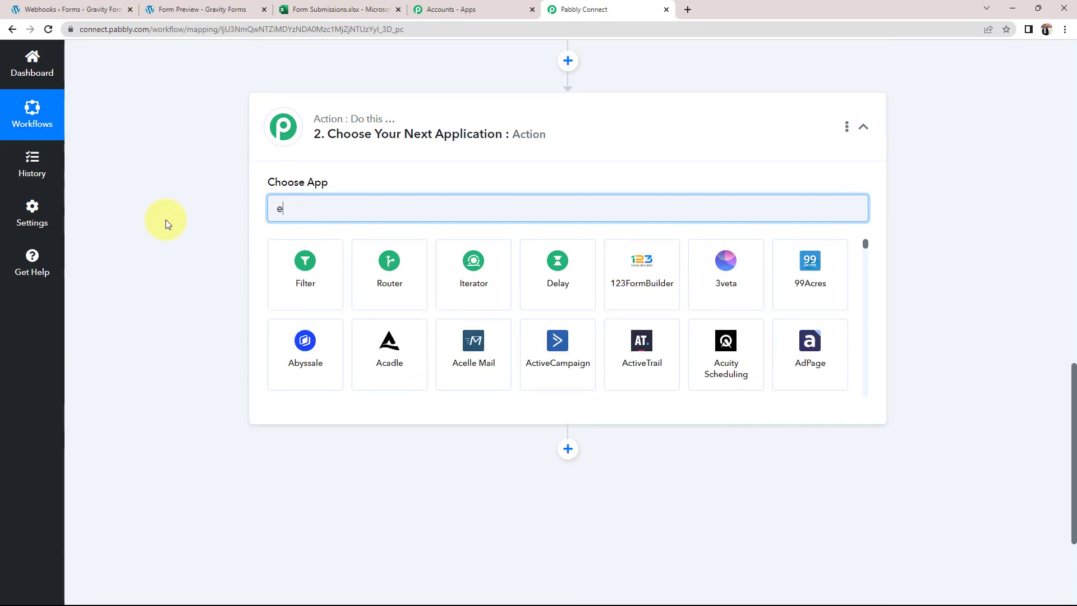
{"action": "type", "text": "xce"}
{"action": "left_click", "coordinate": [305, 279]}
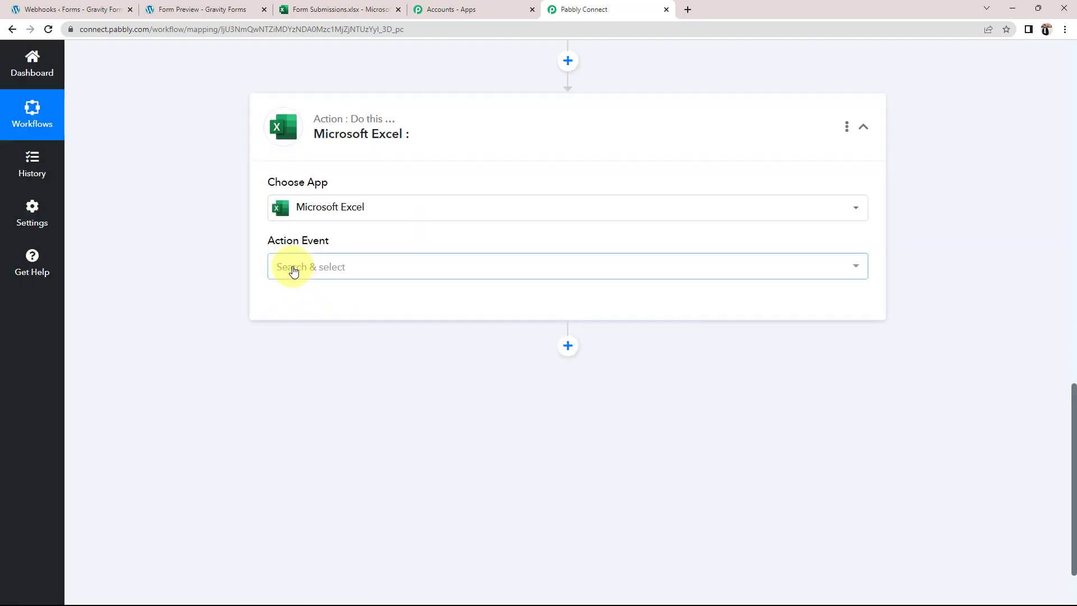
{"action": "left_click", "coordinate": [289, 266]}
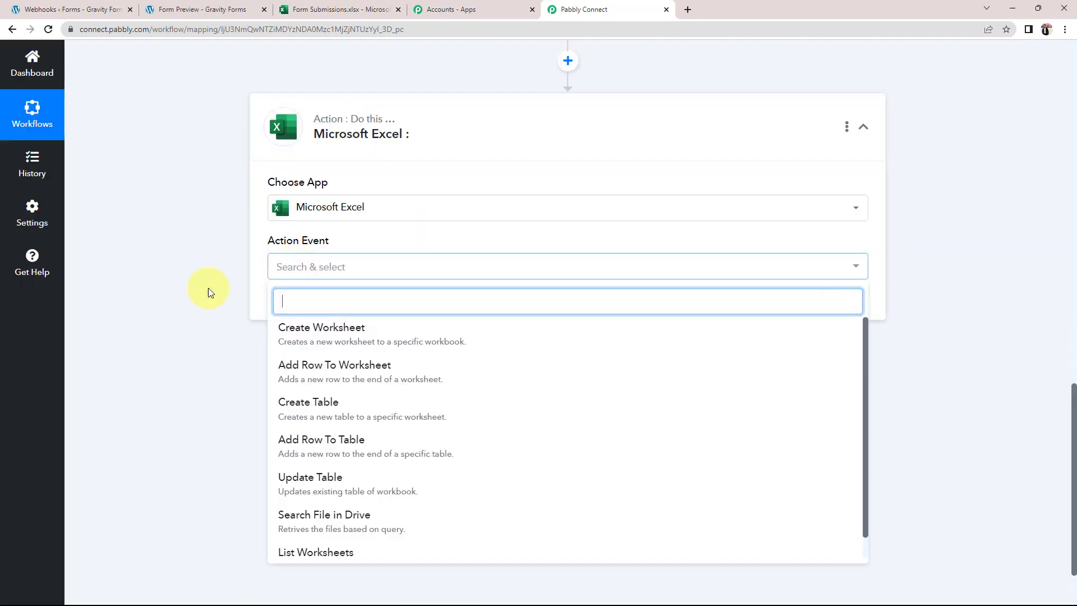
{"action": "left_click", "coordinate": [337, 372]}
{"action": "left_click", "coordinate": [314, 10]}
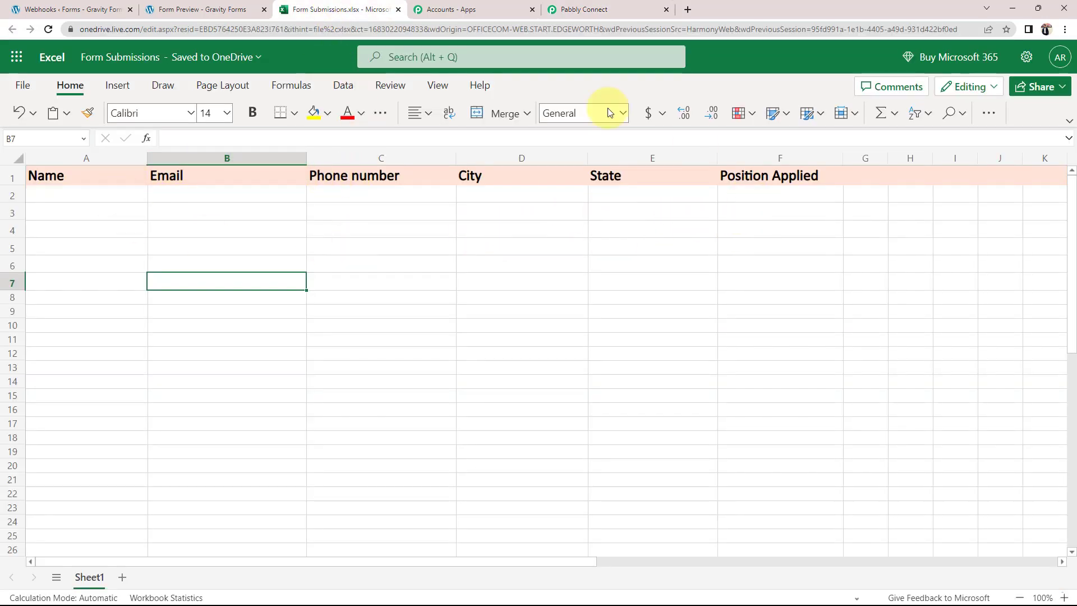
{"action": "left_click", "coordinate": [583, 10]}
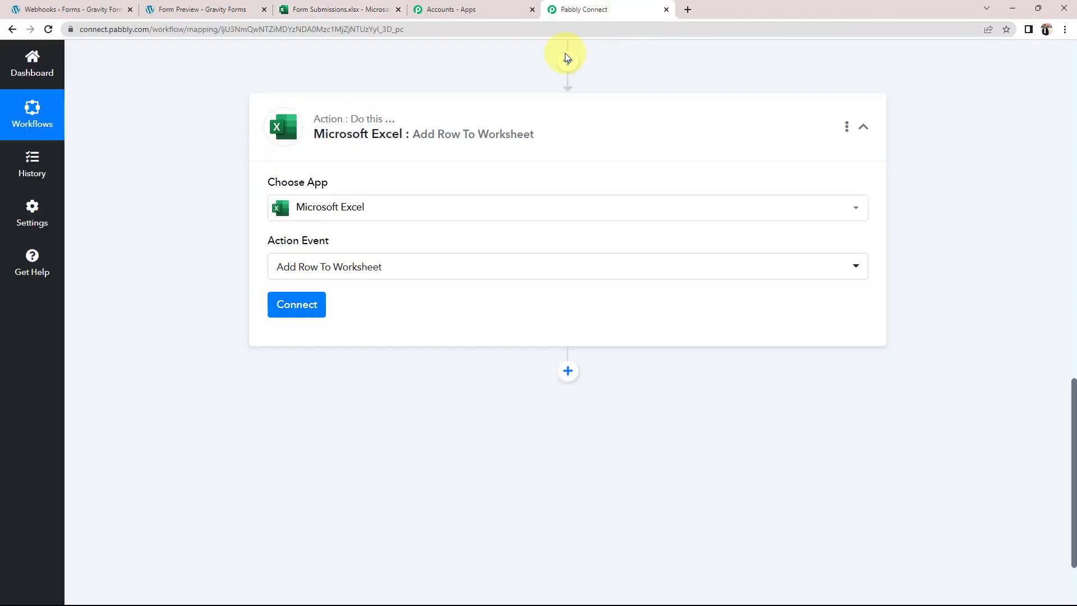
Step: Add a new Microsoft Excel connection for the action and grant Pabbly Connect the requested Microsoft account permissions
{"action": "left_click", "coordinate": [294, 305]}
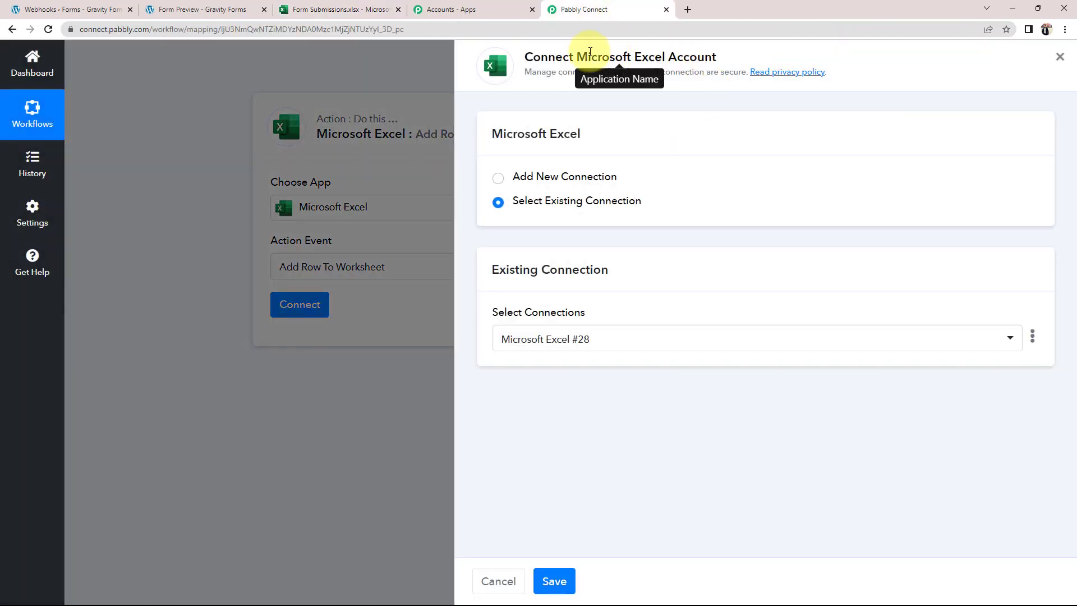
{"action": "left_click_drag", "start_coordinate": [579, 58], "coordinate": [717, 56]}
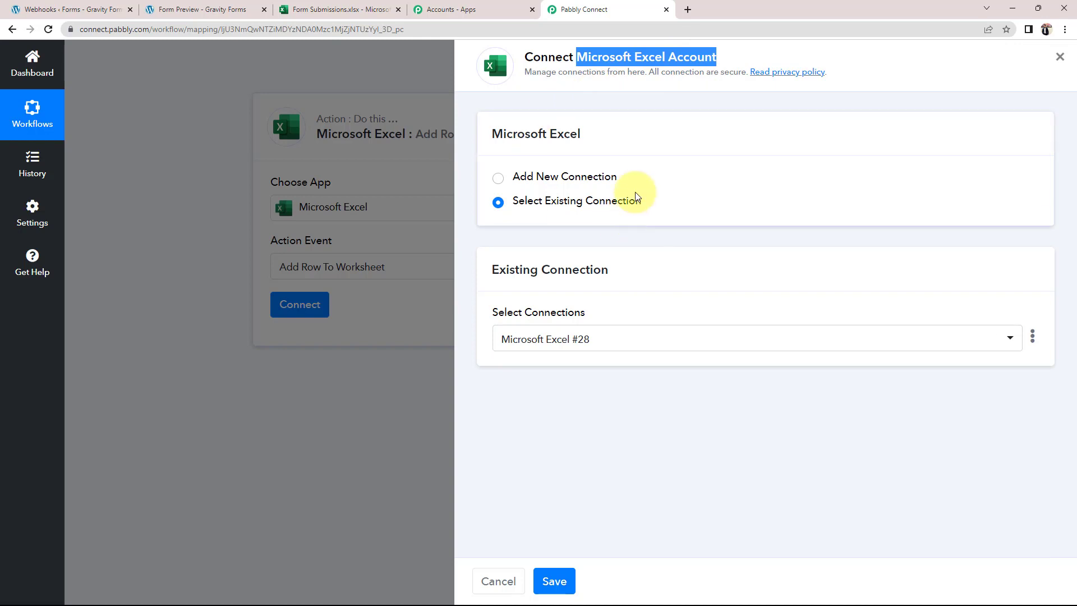
{"action": "left_click", "coordinate": [497, 178]}
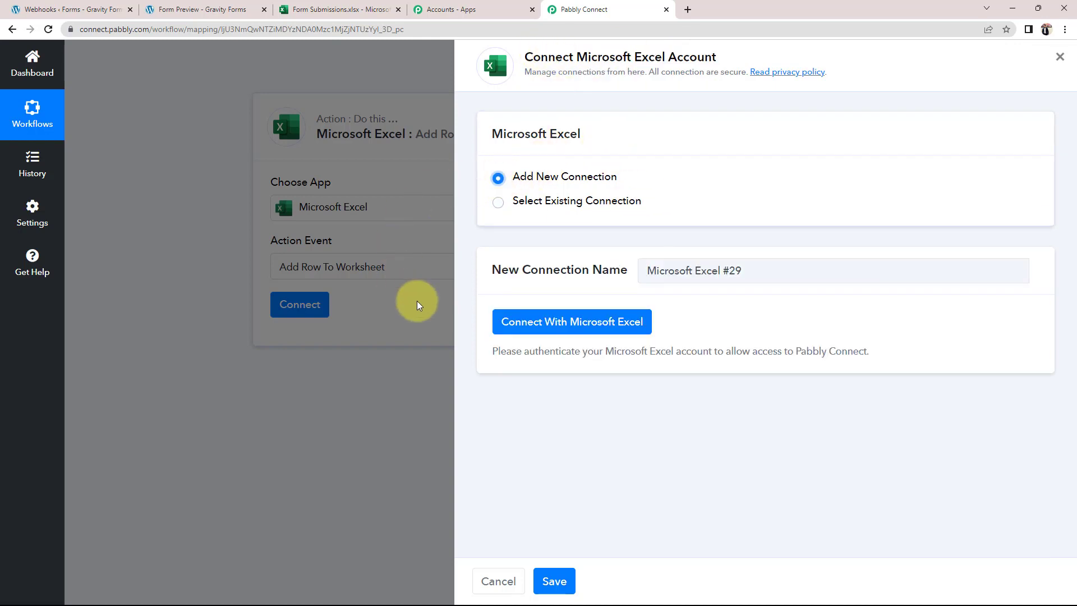
{"action": "left_click", "coordinate": [553, 321]}
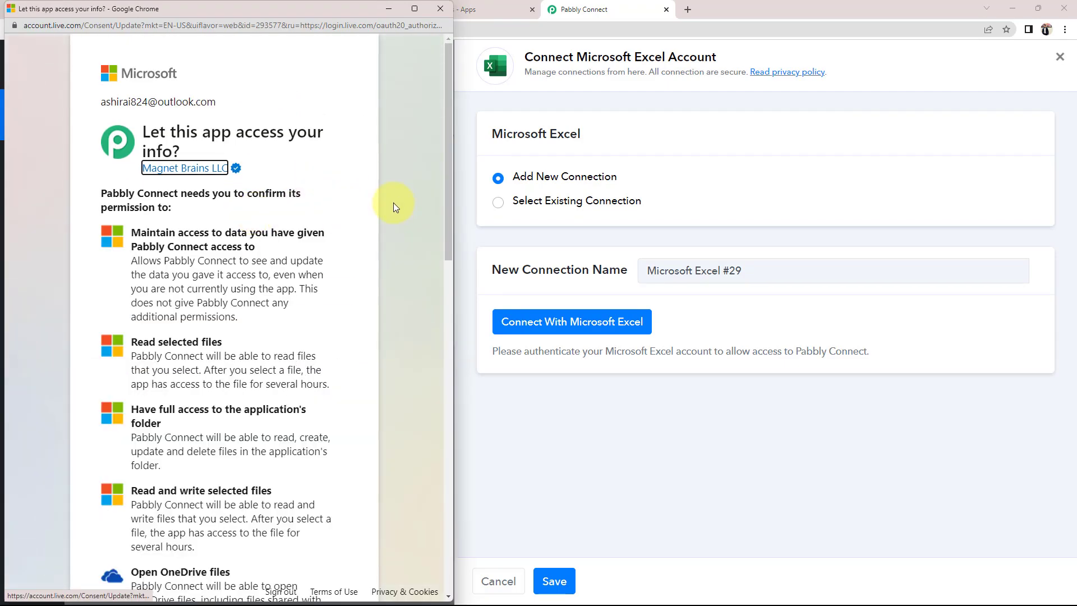
{"action": "left_click_drag", "start_coordinate": [444, 180], "coordinate": [422, 484]}
{"action": "scroll", "coordinate": [399, 491], "scroll_direction": "down", "scroll_amount": 2}
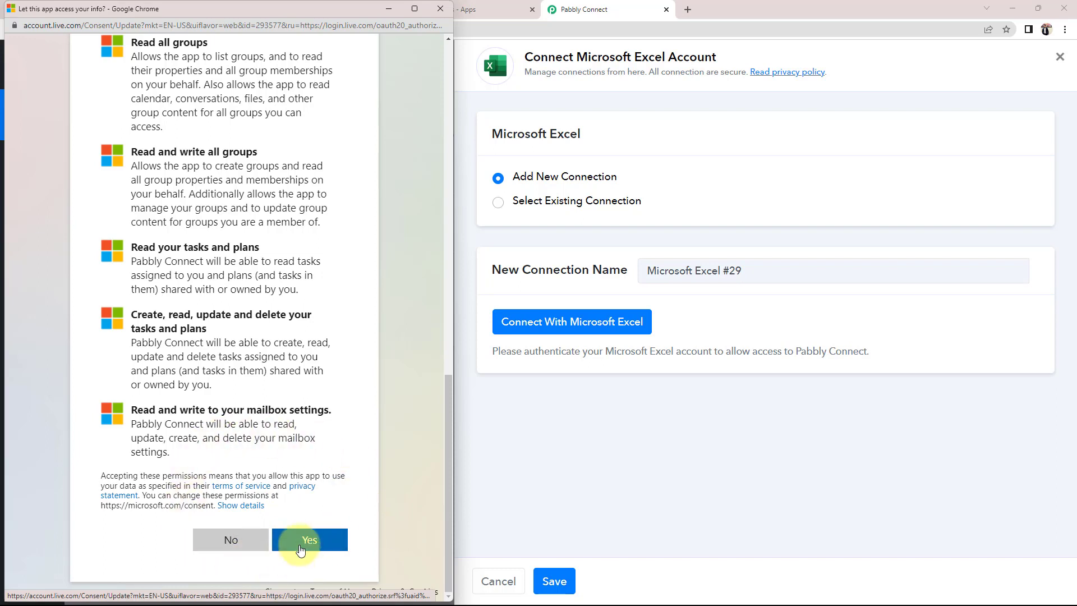
{"action": "left_click", "coordinate": [308, 540]}
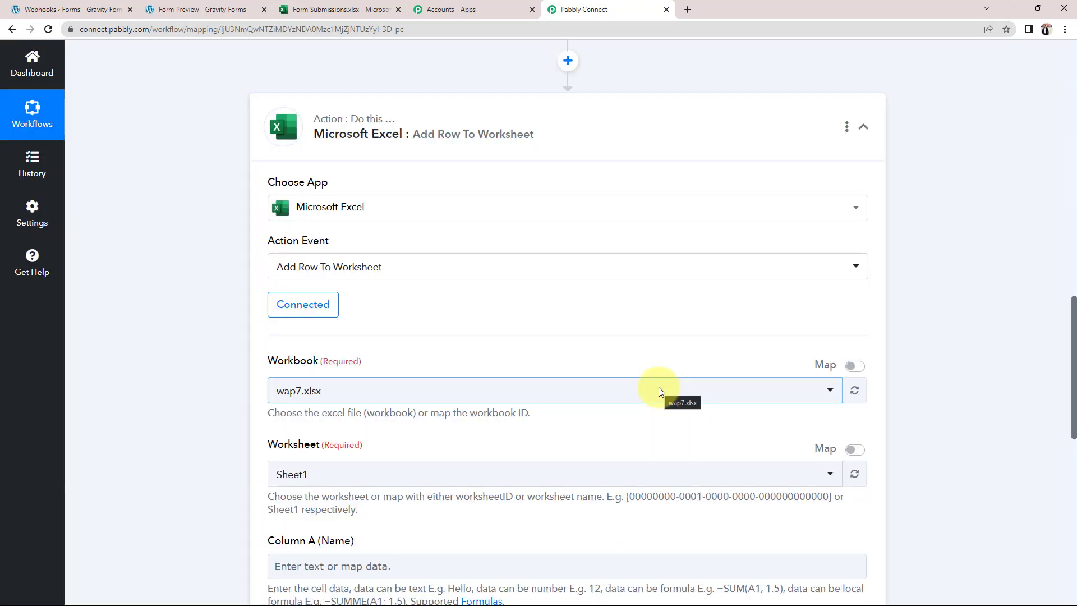
Step: Check the workbook's name in Excel and choose Form Submissions.xlsx as the action's workbook in Pabbly Connect
{"action": "scroll", "coordinate": [281, 367], "scroll_direction": "down", "scroll_amount": 3}
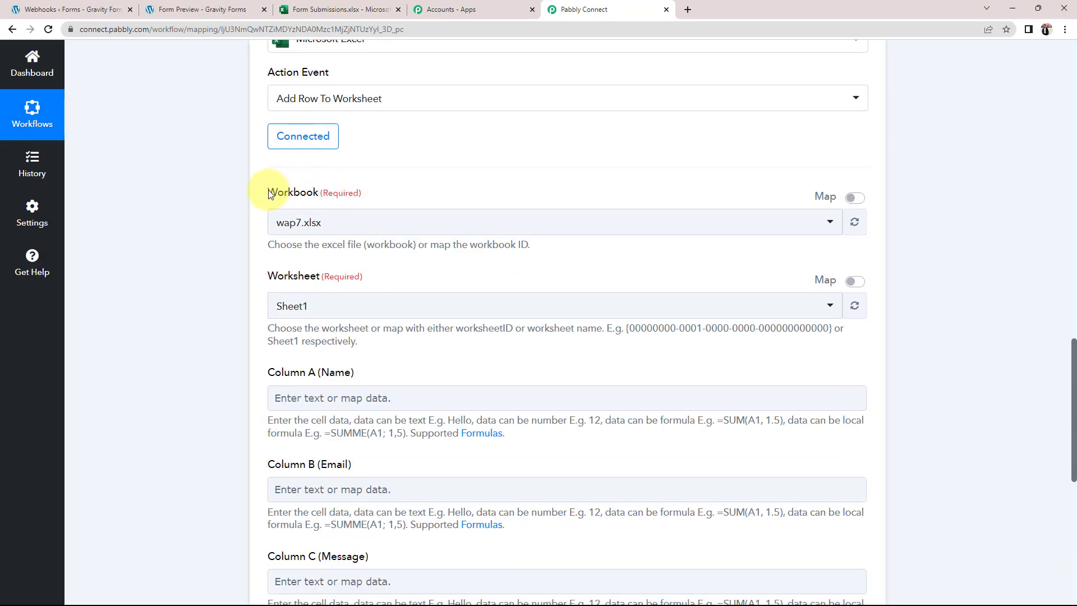
{"action": "left_click_drag", "start_coordinate": [268, 194], "coordinate": [331, 193]}
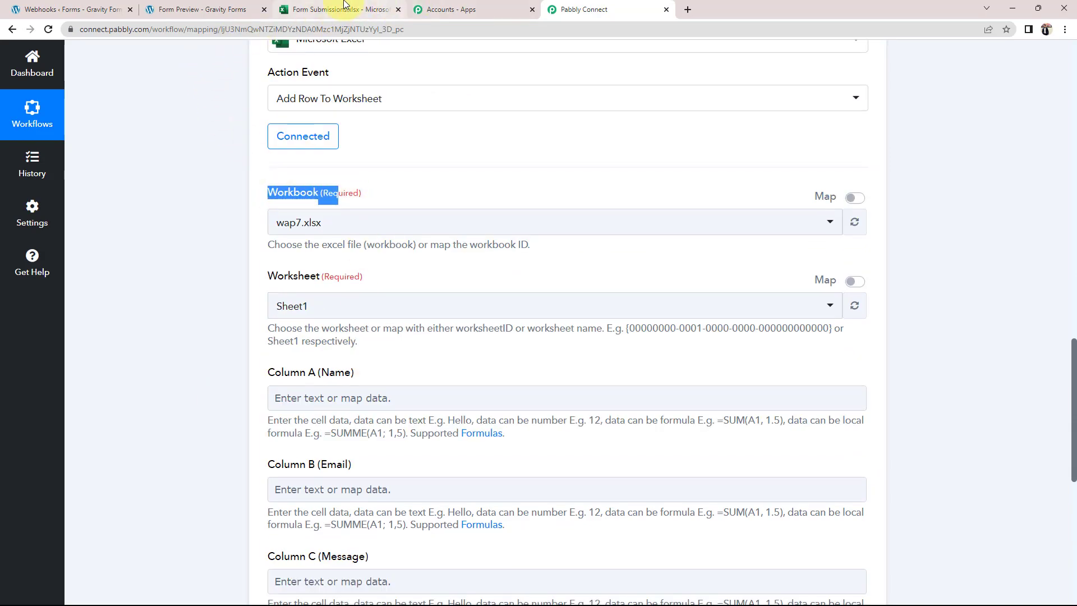
{"action": "left_click", "coordinate": [344, 5]}
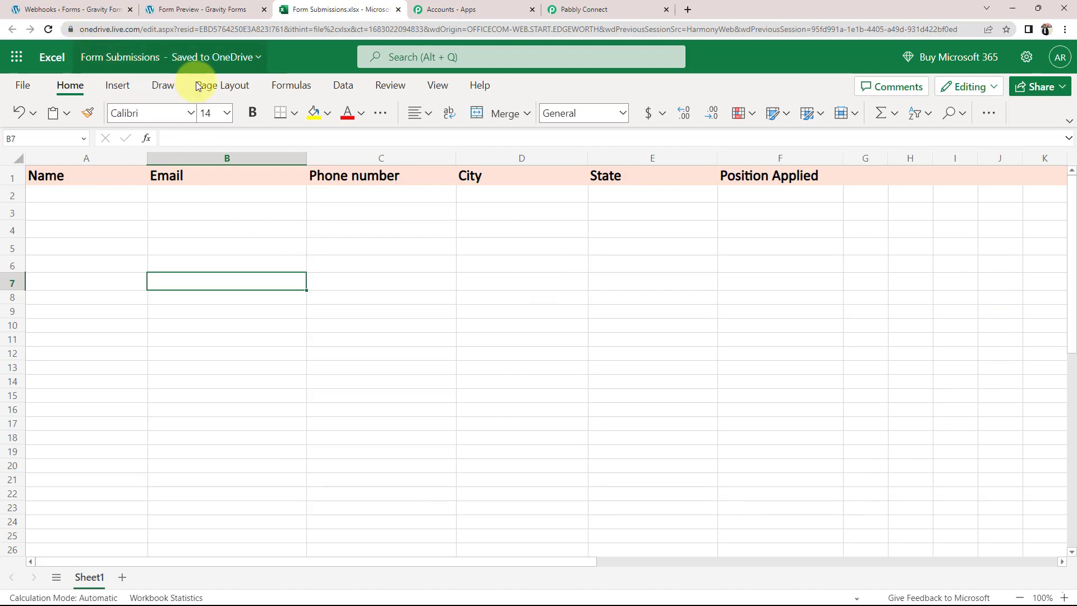
{"action": "left_click", "coordinate": [583, 10]}
{"action": "left_click", "coordinate": [351, 223]}
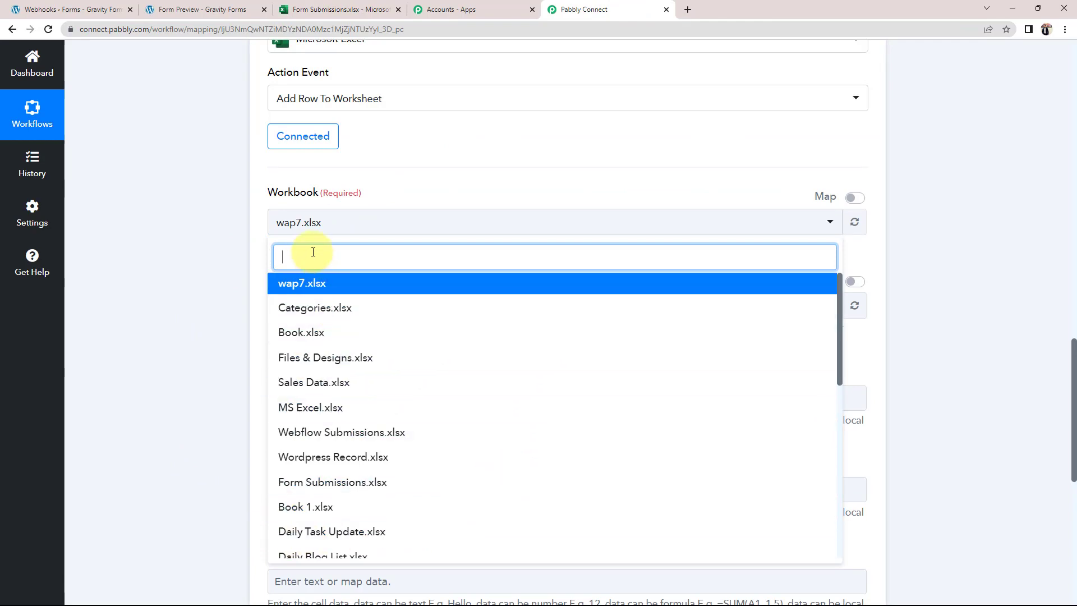
{"action": "left_click", "coordinate": [317, 490]}
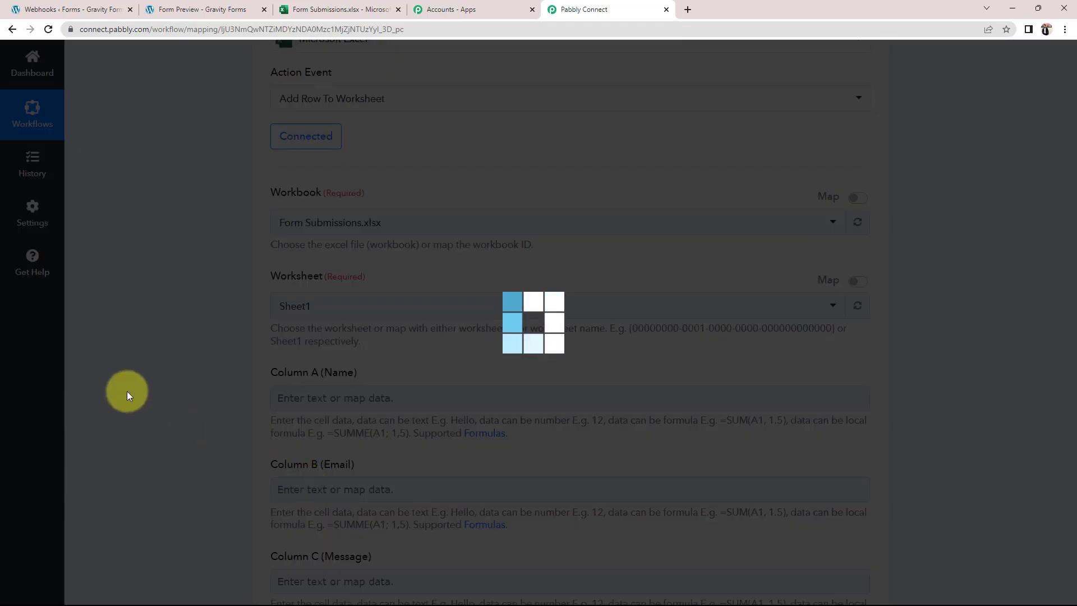
Step: Compare the Excel sheet's headings with the action's column fields and the trigger's received response values
{"action": "left_click", "coordinate": [314, 9]}
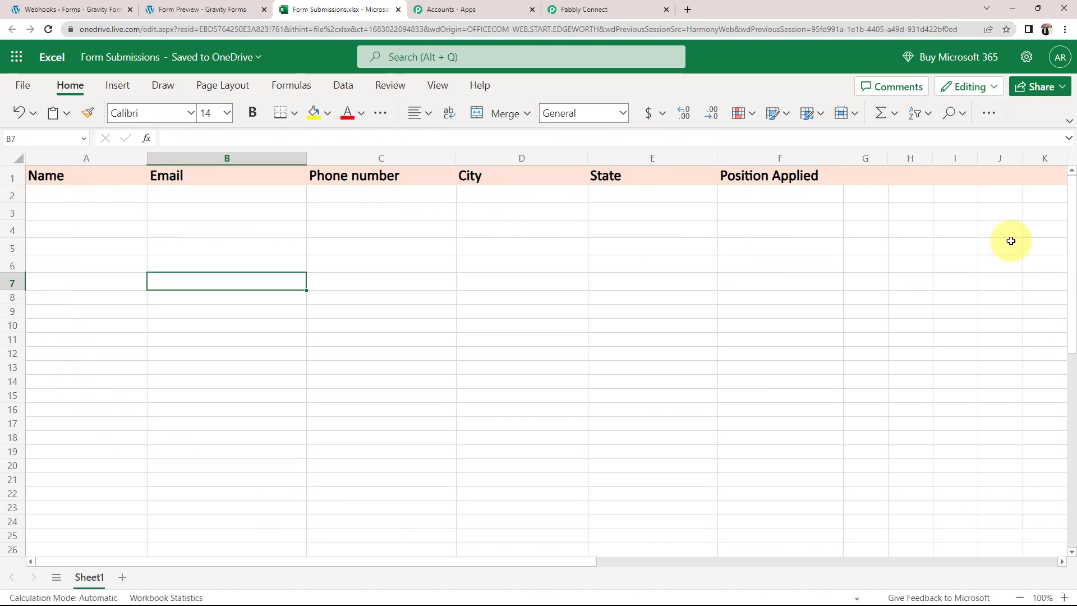
{"action": "left_click", "coordinate": [617, 3]}
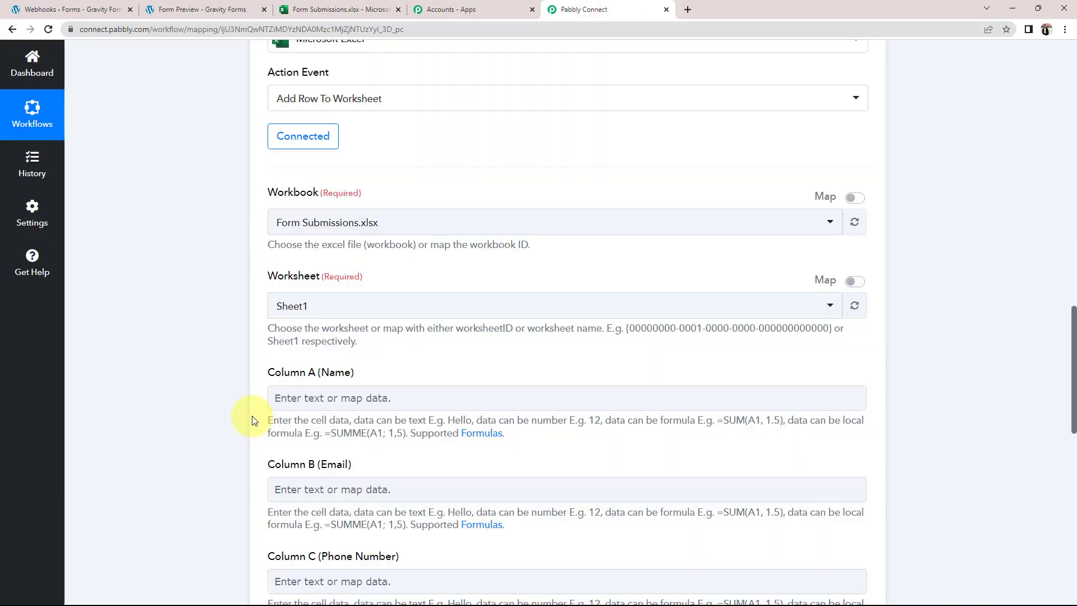
{"action": "scroll", "coordinate": [235, 370], "scroll_direction": "down", "scroll_amount": 3}
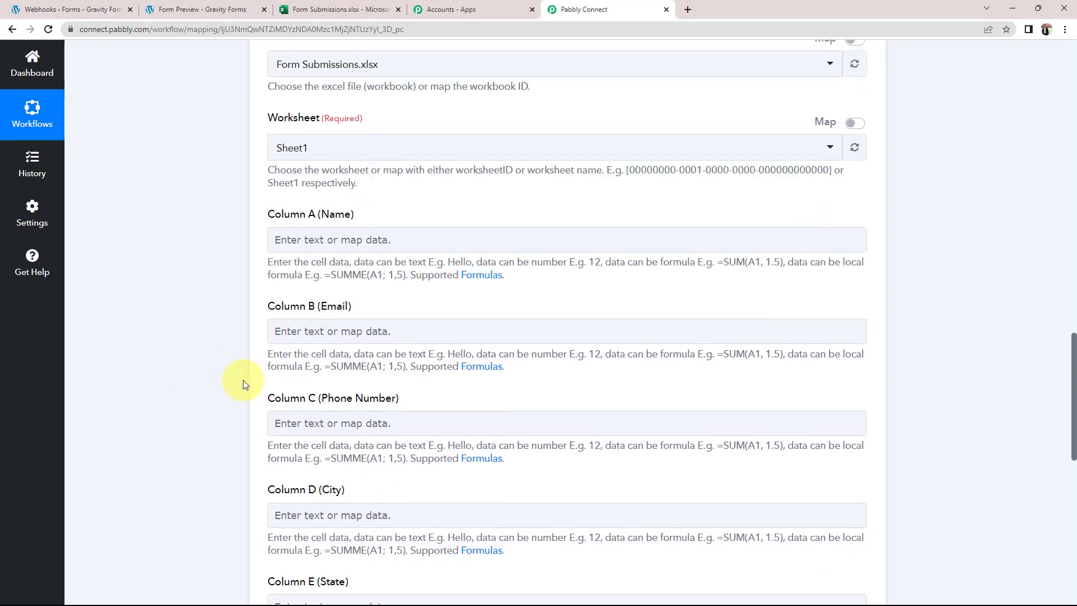
{"action": "scroll", "coordinate": [243, 384], "scroll_direction": "down", "scroll_amount": 3}
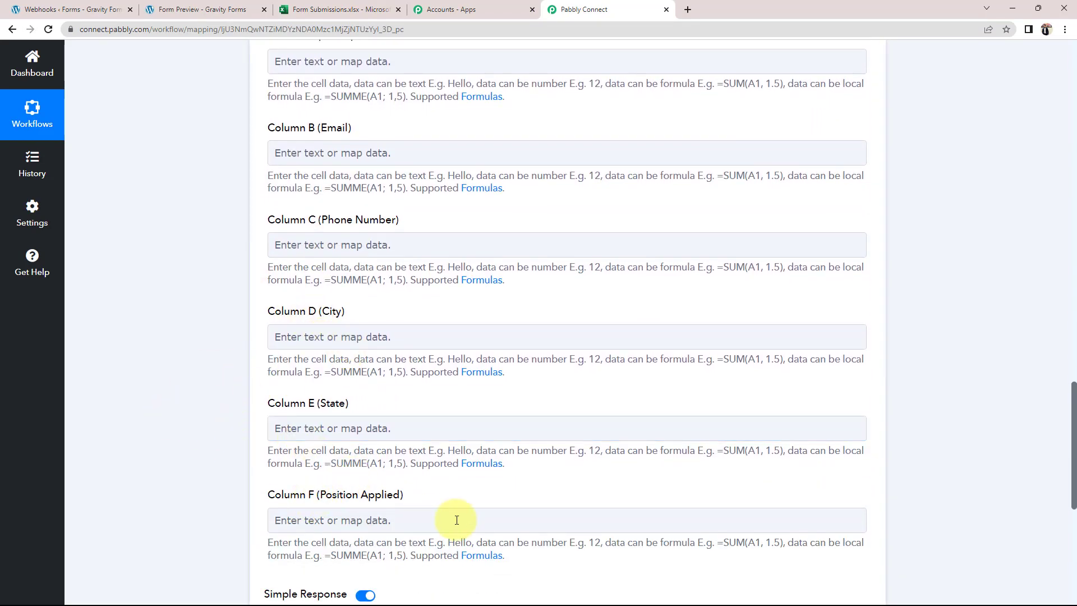
{"action": "scroll", "coordinate": [305, 504], "scroll_direction": "up", "scroll_amount": 3}
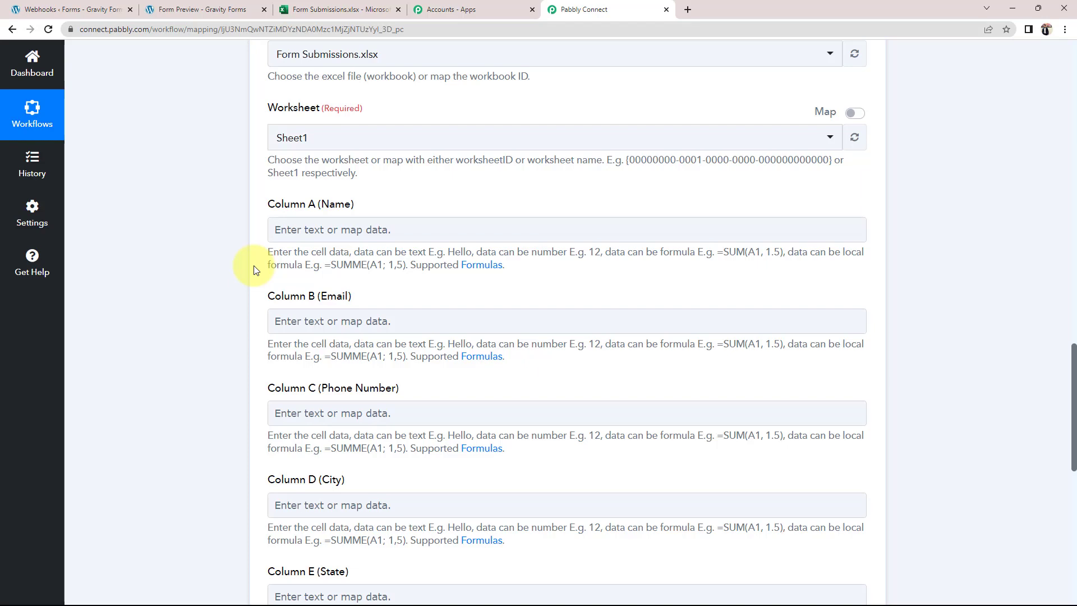
{"action": "scroll", "coordinate": [254, 270], "scroll_direction": "up", "scroll_amount": 10}
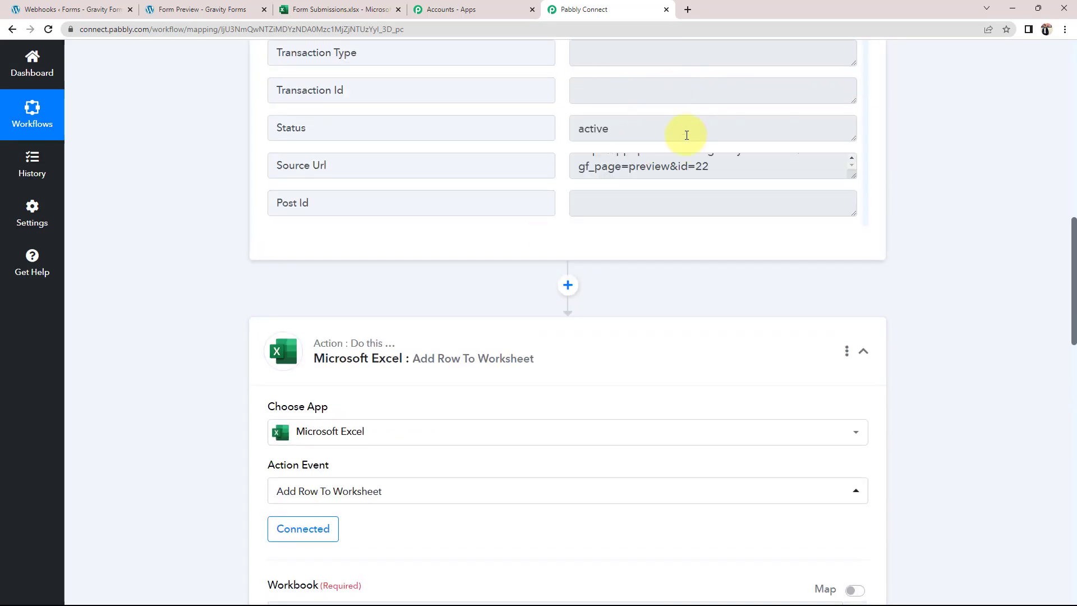
{"action": "scroll", "coordinate": [703, 145], "scroll_direction": "up", "scroll_amount": 3}
{"action": "scroll", "coordinate": [702, 144], "scroll_direction": "up", "scroll_amount": 3}
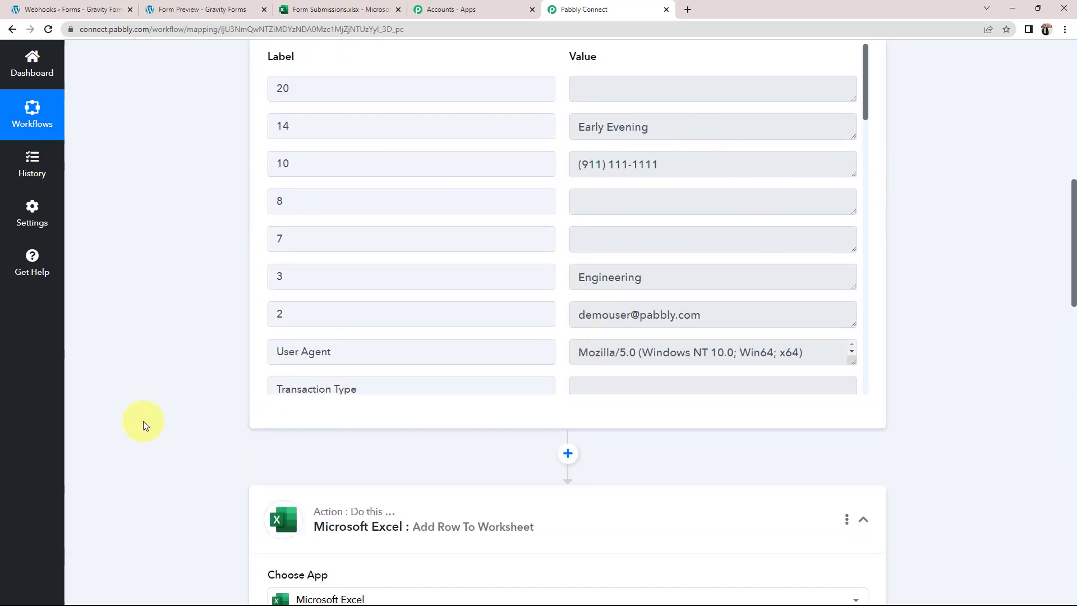
{"action": "scroll", "coordinate": [143, 423], "scroll_direction": "down", "scroll_amount": 10}
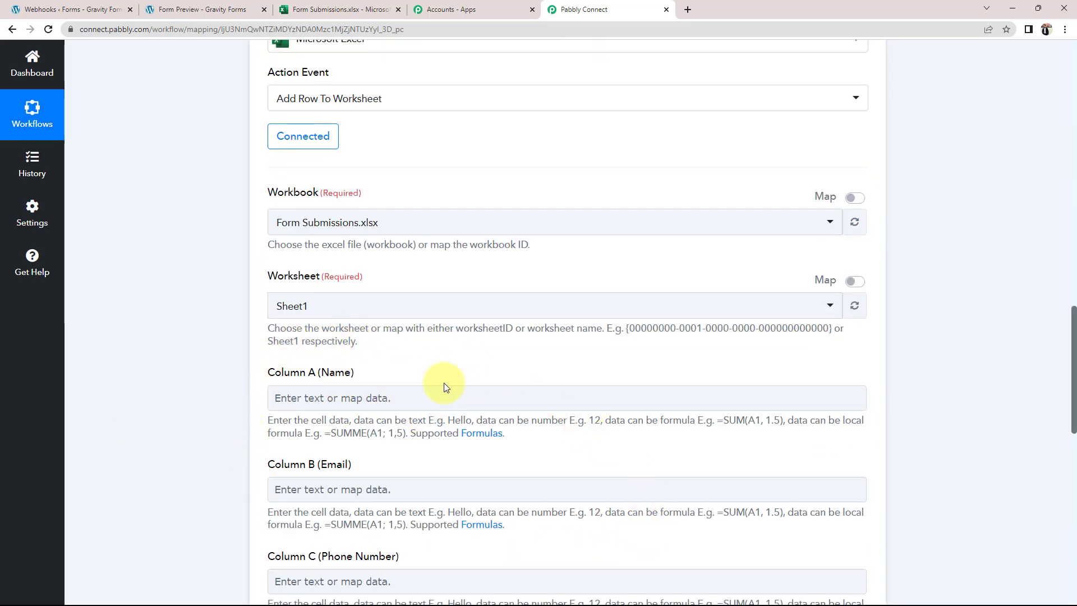
Step: Select Sheet1 as the action's worksheet and check it against the open workbook in Excel
{"action": "left_click", "coordinate": [283, 306]}
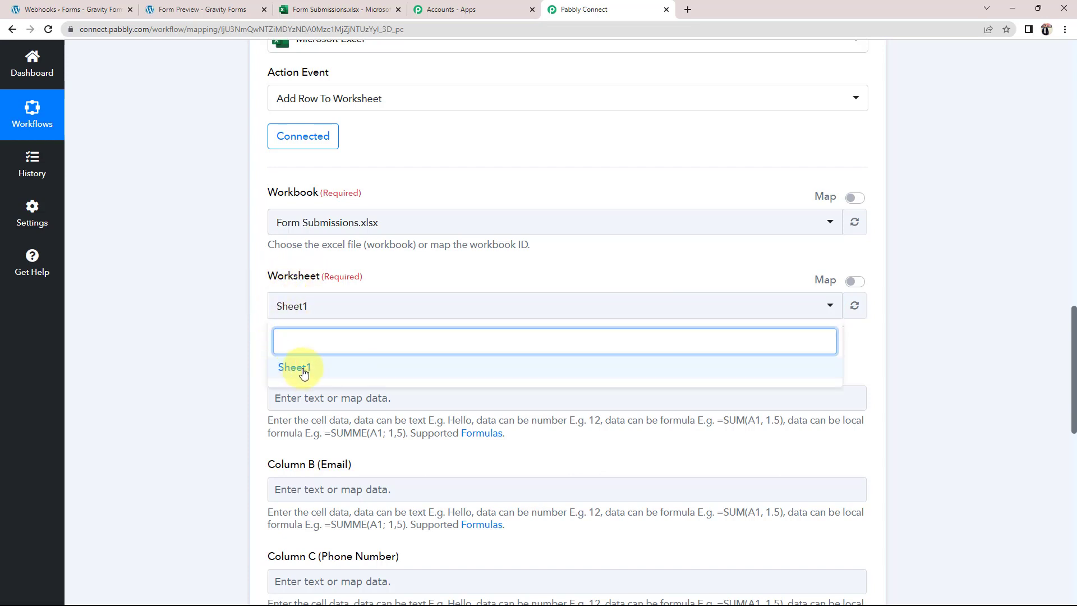
{"action": "left_click", "coordinate": [294, 367]}
{"action": "left_click", "coordinate": [285, 10]}
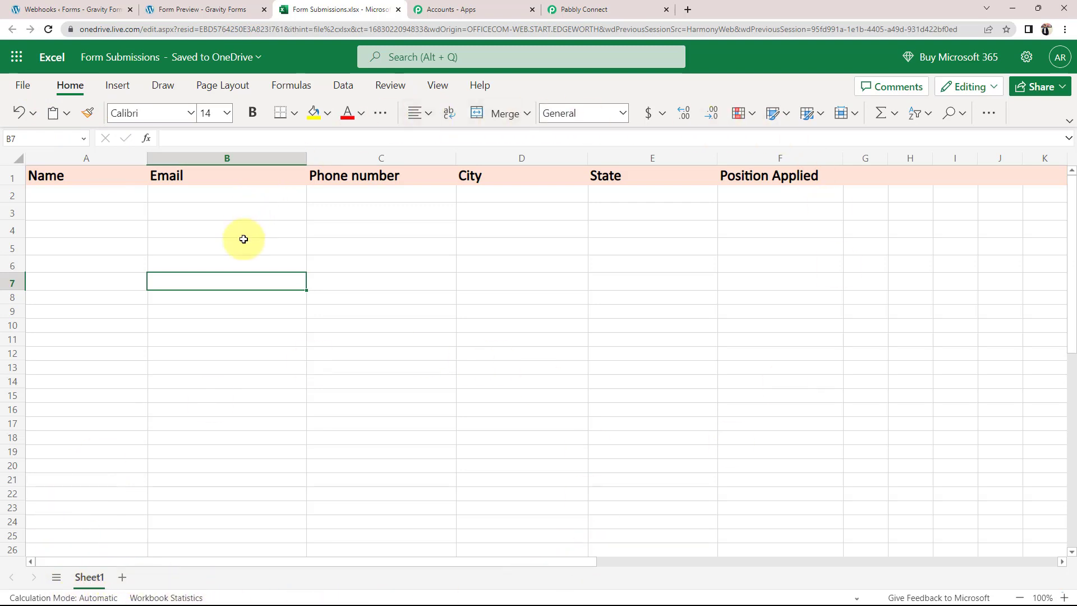
{"action": "left_click", "coordinate": [616, 7]}
Step: Map Column A (Name) to the applicant's first-name field 1.3 from the Gravity Forms response
{"action": "scroll", "coordinate": [190, 297], "scroll_direction": "down", "scroll_amount": 3}
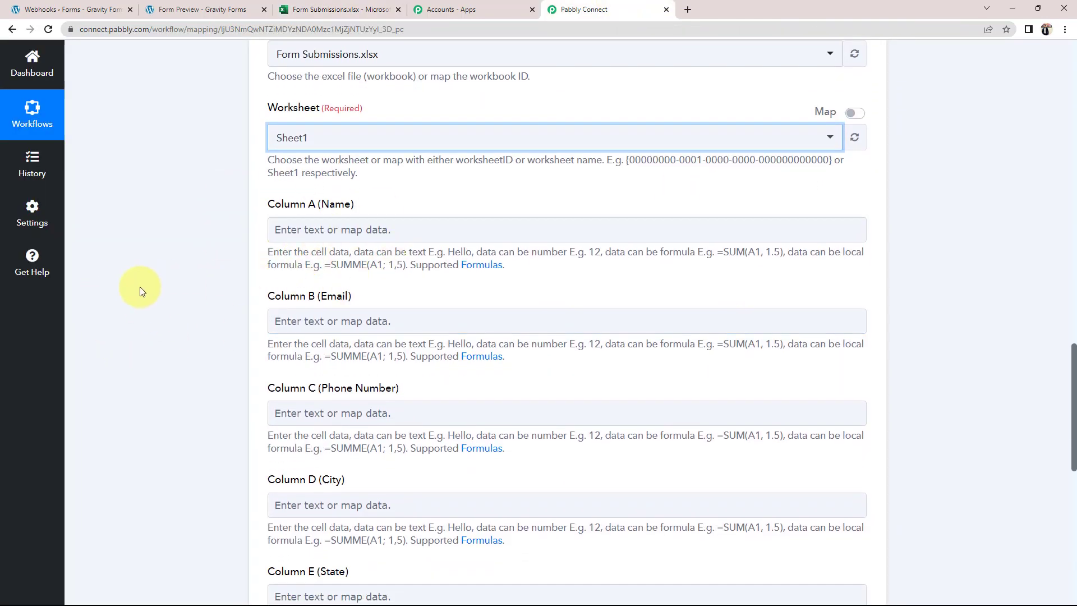
{"action": "scroll", "coordinate": [142, 290], "scroll_direction": "down", "scroll_amount": 1}
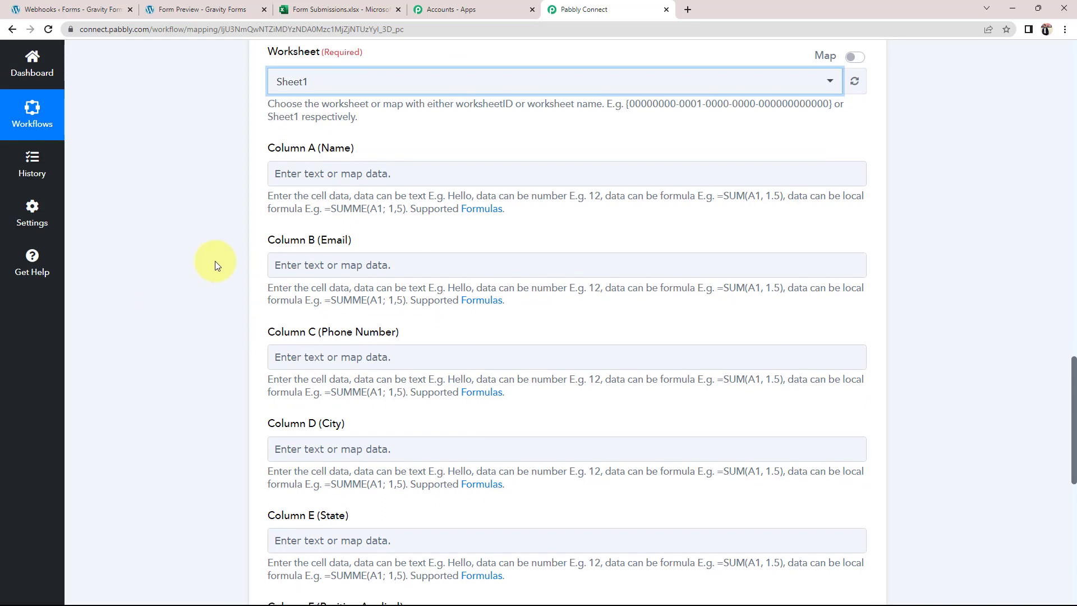
{"action": "left_click", "coordinate": [303, 173]}
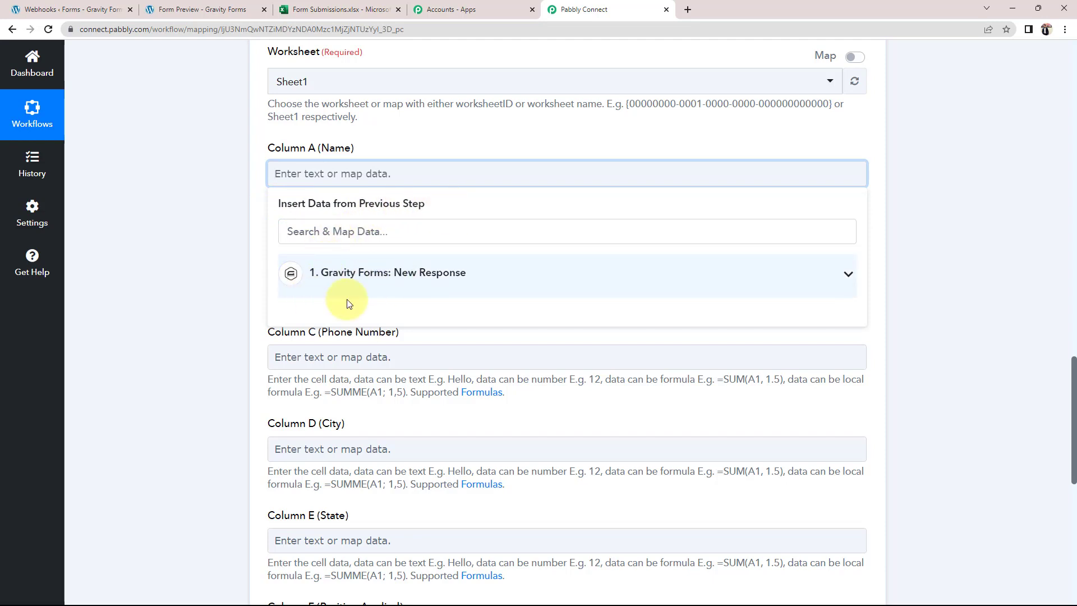
{"action": "left_click", "coordinate": [848, 274]}
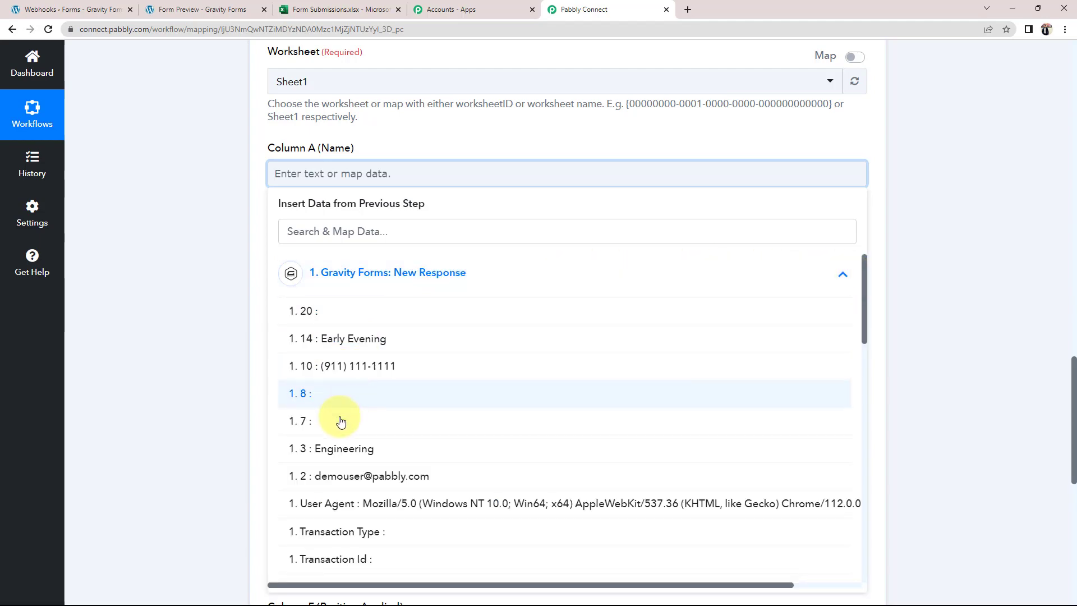
{"action": "scroll", "coordinate": [344, 421], "scroll_direction": "down", "scroll_amount": 10}
{"action": "scroll", "coordinate": [353, 497], "scroll_direction": "down", "scroll_amount": 5}
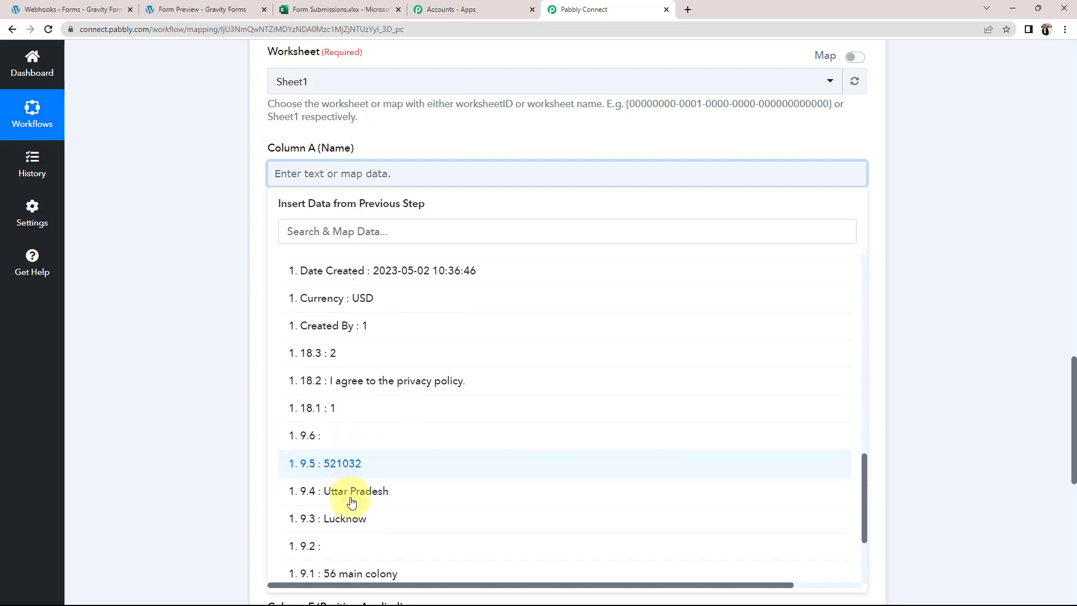
{"action": "scroll", "coordinate": [359, 455], "scroll_direction": "up", "scroll_amount": 5}
{"action": "scroll", "coordinate": [356, 449], "scroll_direction": "up", "scroll_amount": 10}
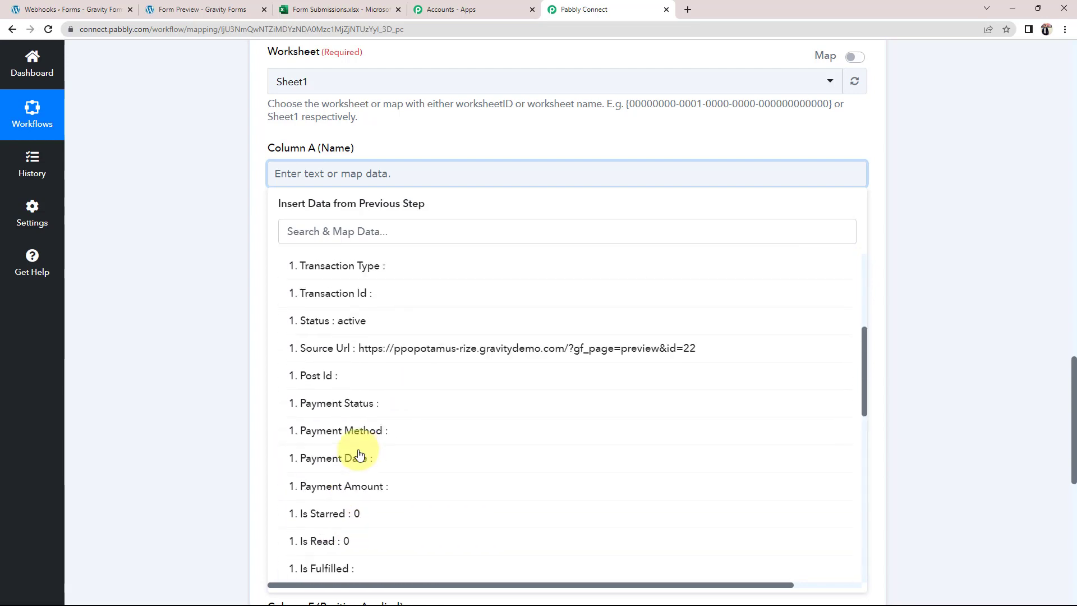
{"action": "left_click", "coordinate": [318, 231]}
{"action": "type", "text": "d"}
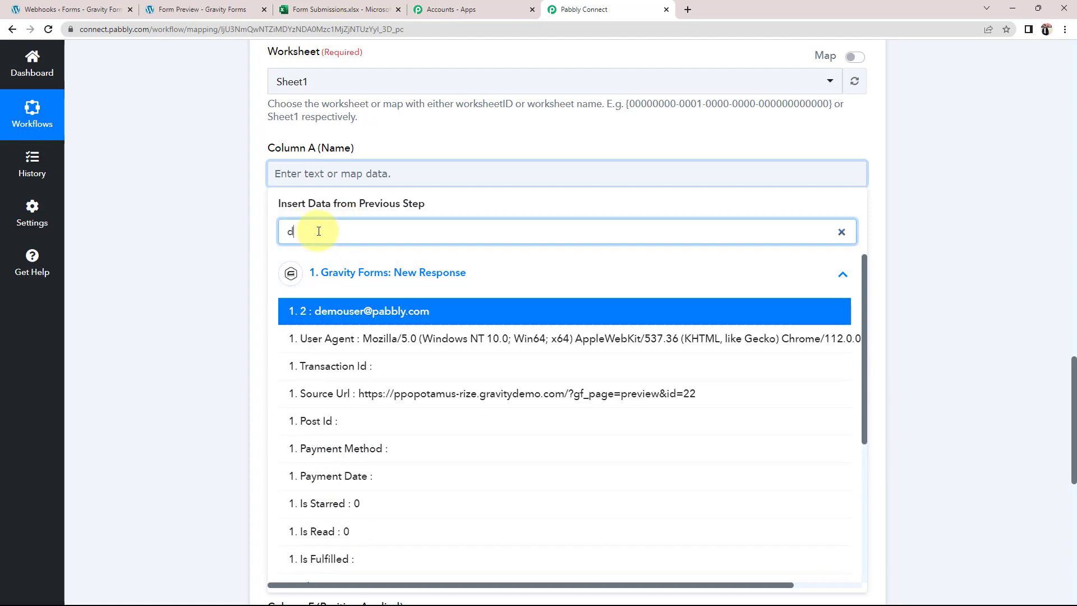
{"action": "type", "text": "e"}
{"action": "left_click", "coordinate": [348, 392]}
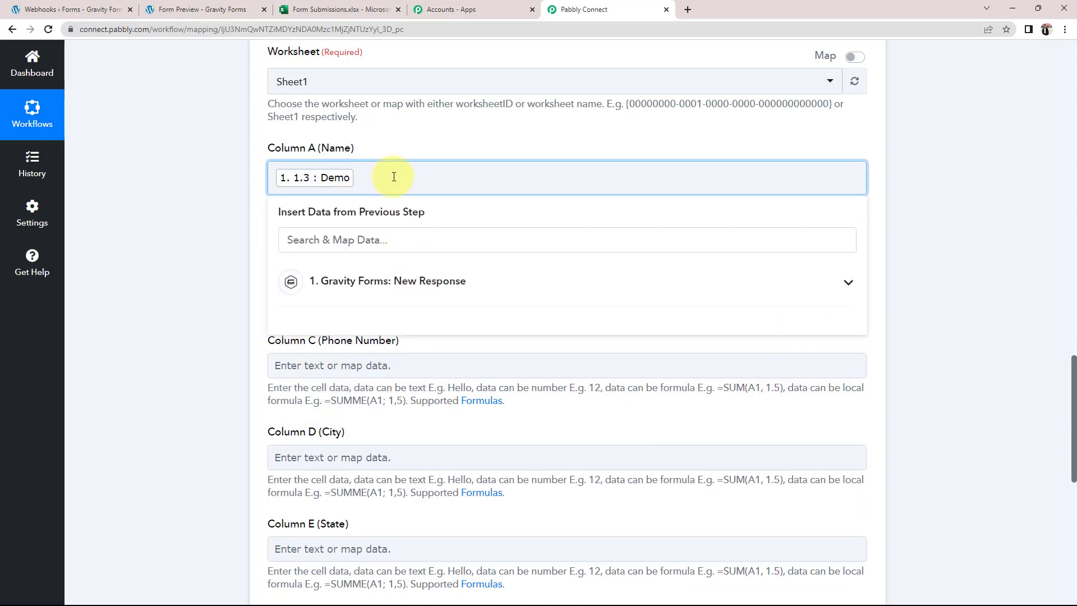
Step: Add the applicant's last-name field 1.6 from the Gravity Forms response to Column A (Name), following the first name
{"action": "left_click", "coordinate": [374, 240]}
{"action": "type", "text": "us"}
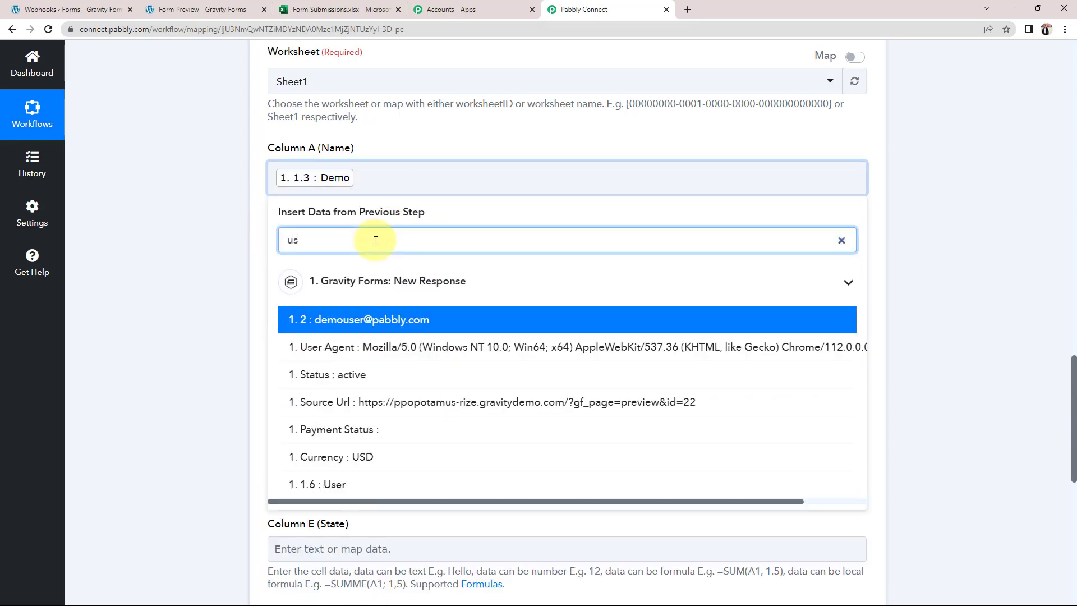
{"action": "left_click", "coordinate": [331, 484]}
{"action": "left_click", "coordinate": [231, 207]}
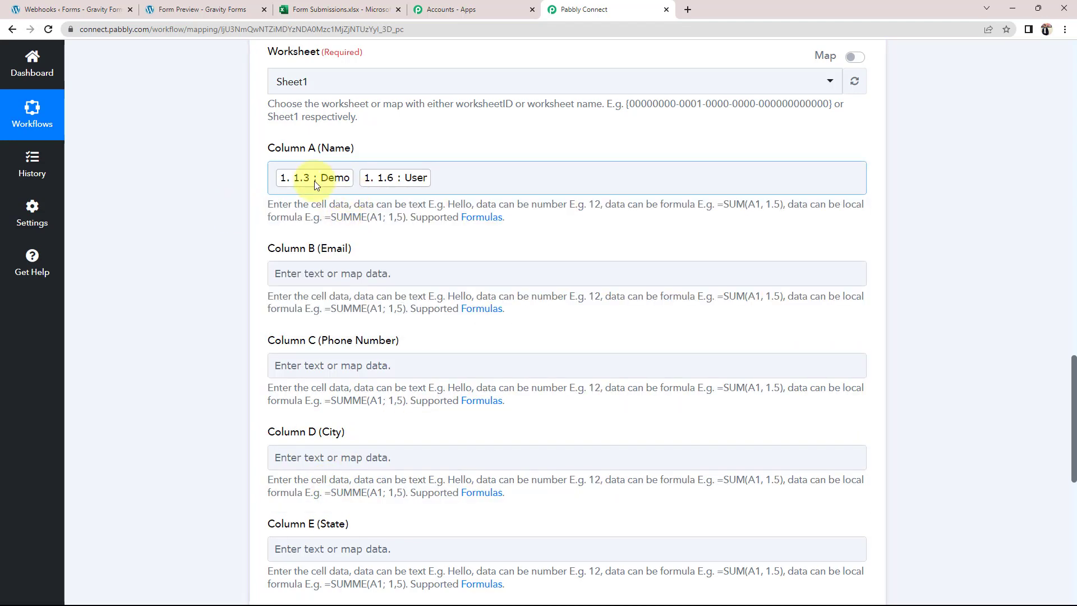
Step: Map Column B (Email) to the applicant's e-mail field 2 from the Gravity Forms response
{"action": "scroll", "coordinate": [170, 232], "scroll_direction": "down", "scroll_amount": 3}
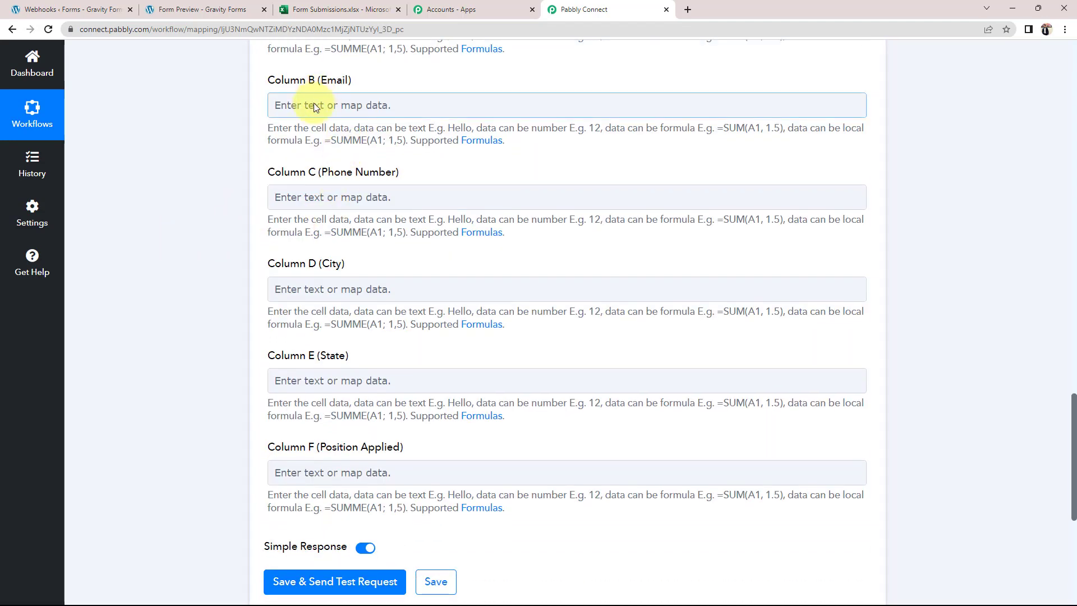
{"action": "left_click", "coordinate": [305, 106]}
{"action": "left_click", "coordinate": [305, 167]}
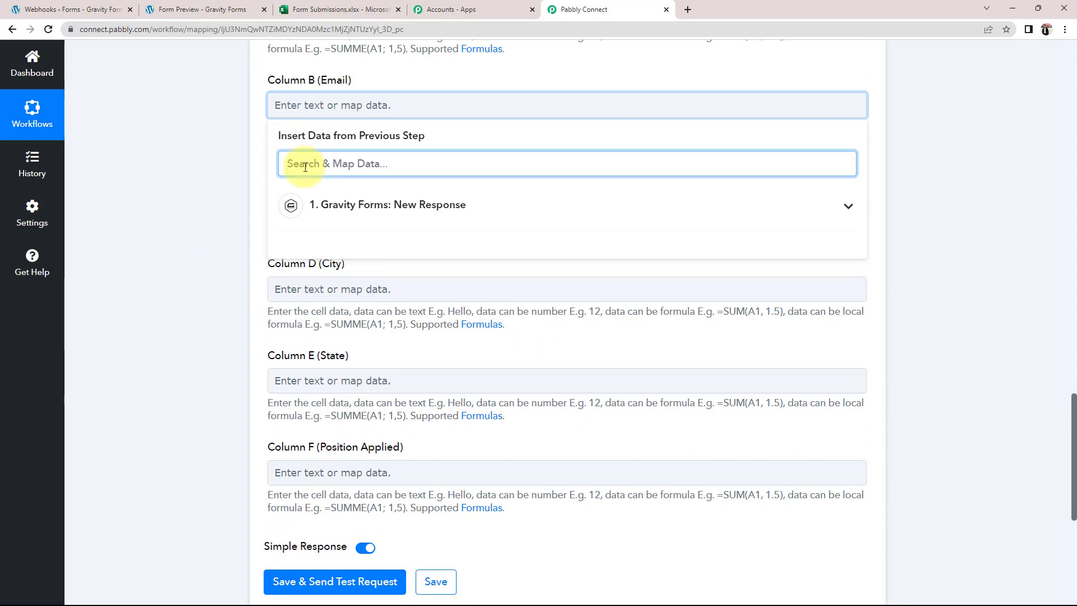
{"action": "type", "text": "@"}
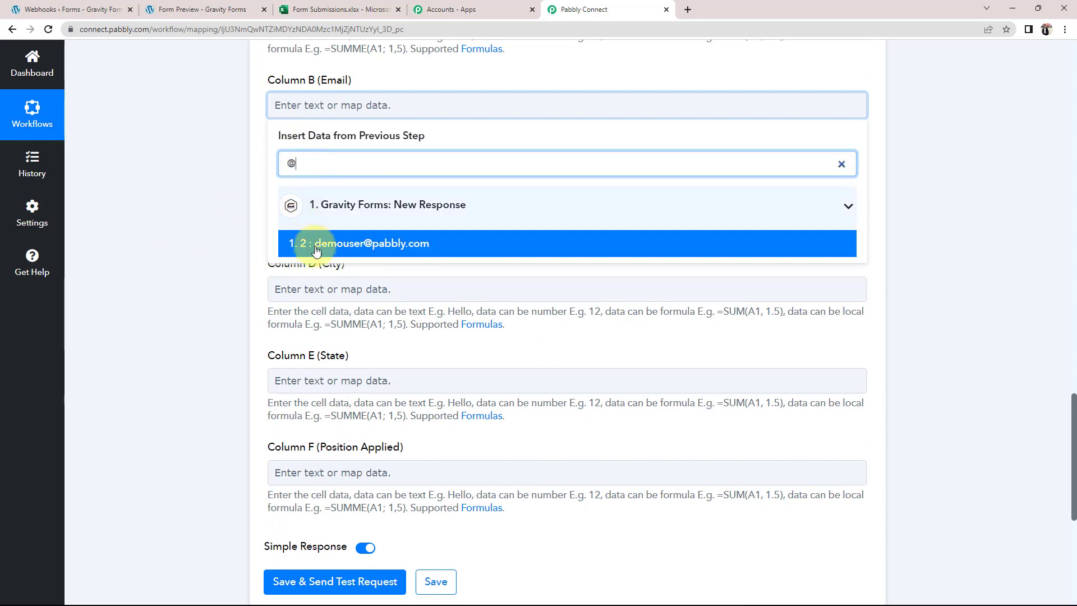
{"action": "left_click", "coordinate": [353, 247]}
{"action": "left_click", "coordinate": [196, 192]}
Step: Map Column C (Phone Number) to the applicant's phone field 10 from the Gravity Forms response
{"action": "left_click", "coordinate": [290, 203]}
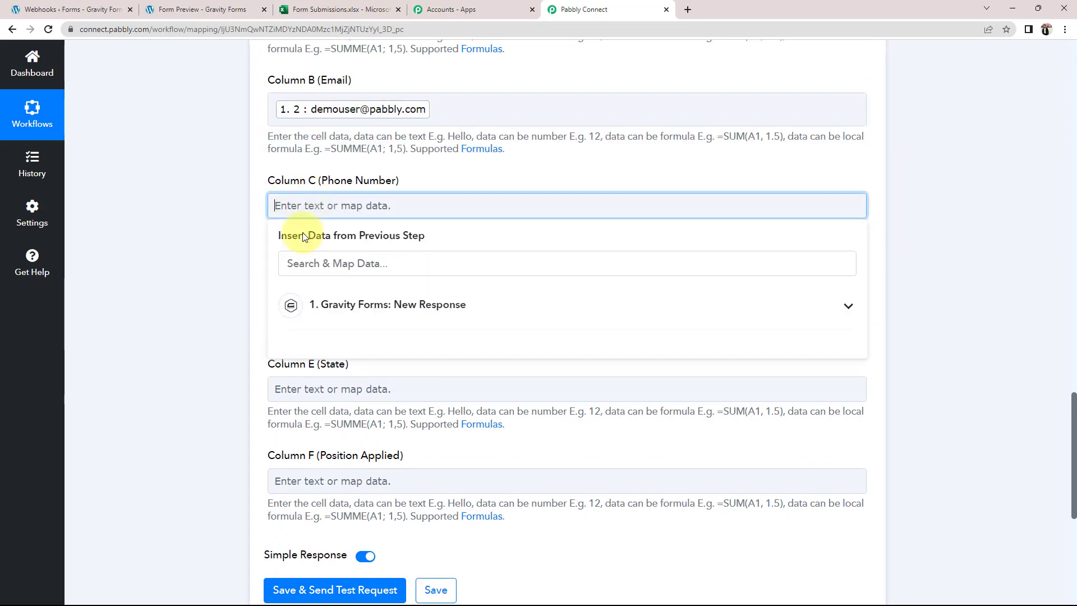
{"action": "left_click", "coordinate": [342, 265]}
{"action": "type", "text": "911"}
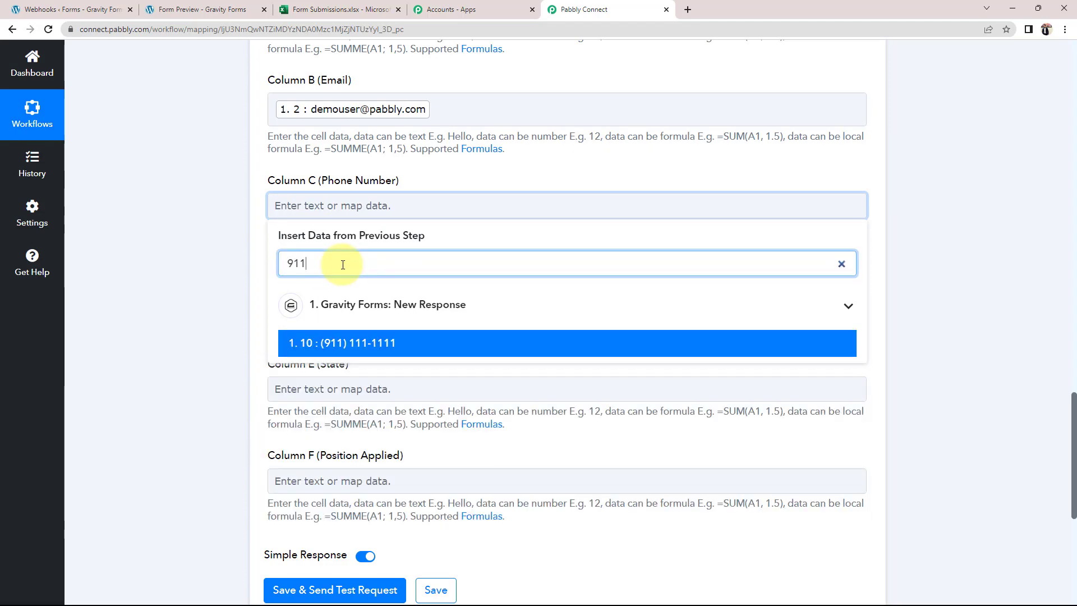
{"action": "left_click", "coordinate": [341, 343]}
Step: Map Column D (City) to the applicant's city field 9.3 from the Gravity Forms response
{"action": "left_click", "coordinate": [297, 306]}
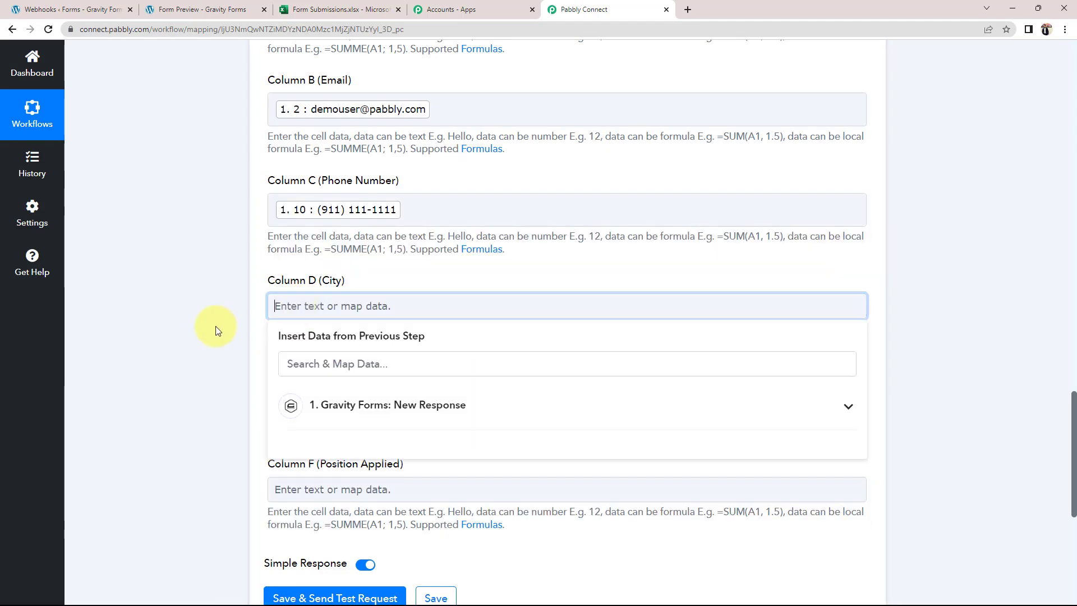
{"action": "scroll", "coordinate": [214, 327], "scroll_direction": "down", "scroll_amount": 1}
{"action": "left_click", "coordinate": [336, 305]}
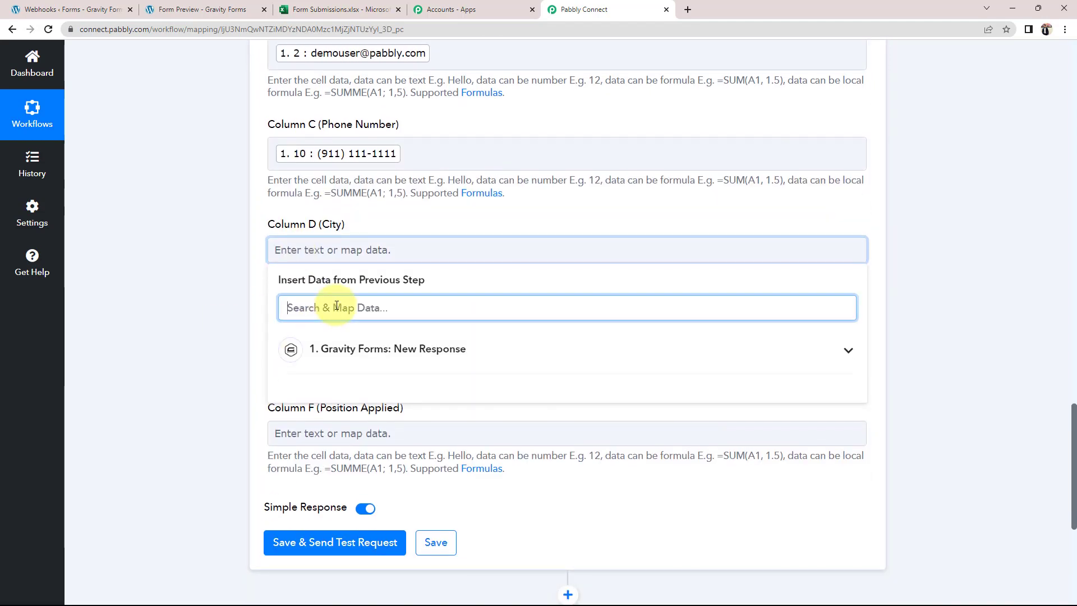
{"action": "type", "text": "lu"}
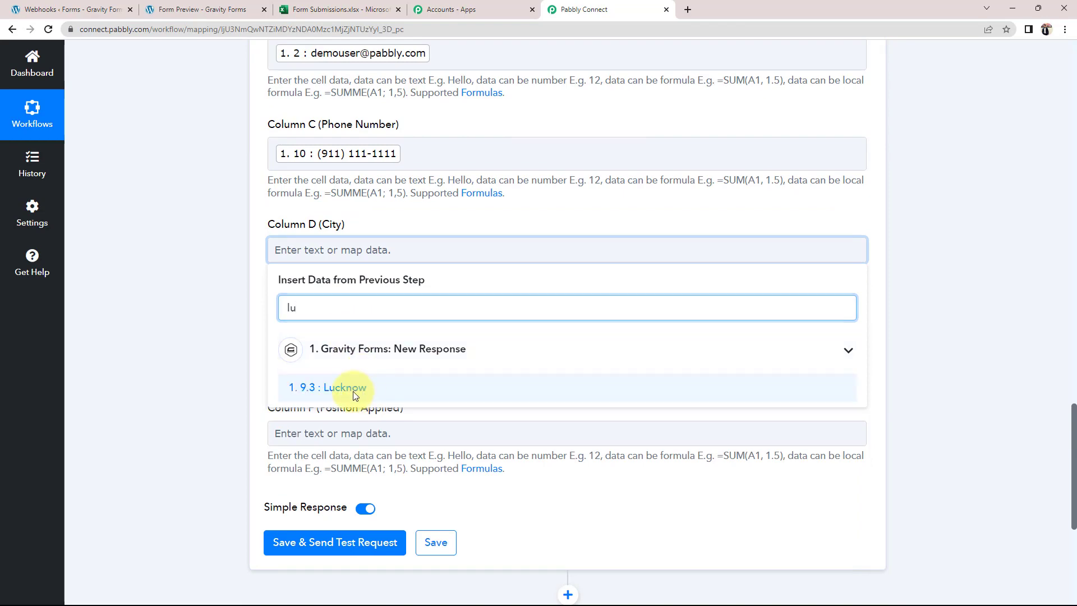
{"action": "left_click", "coordinate": [336, 385]}
Step: Map Column E (State) to the applicant's state field 9.4 from the Gravity Forms response
{"action": "left_click", "coordinate": [322, 349]}
{"action": "left_click", "coordinate": [303, 406]}
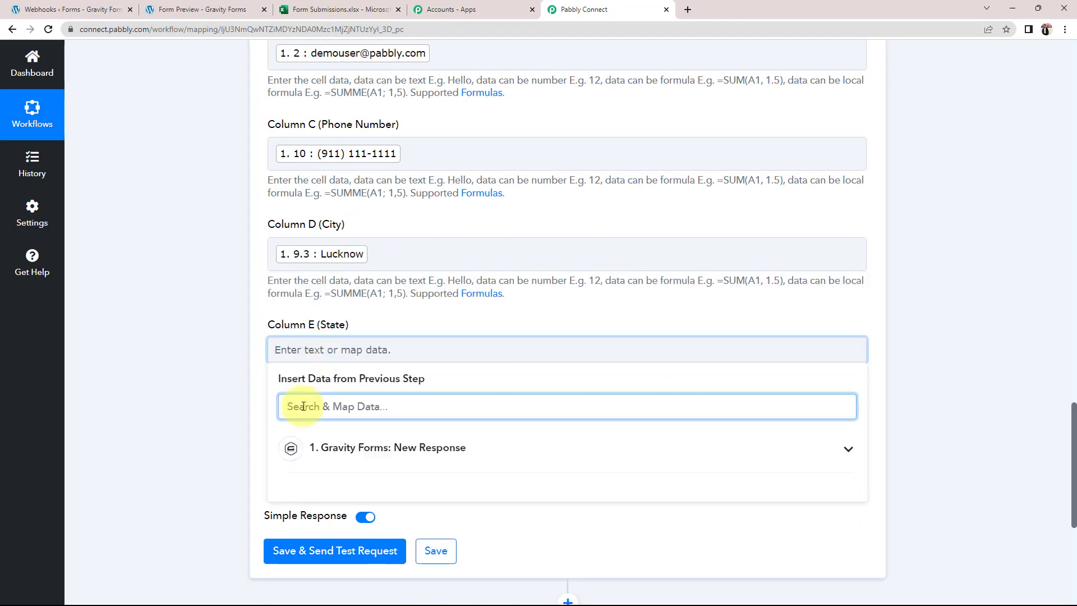
{"action": "type", "text": "u"}
{"action": "left_click", "coordinate": [317, 484]}
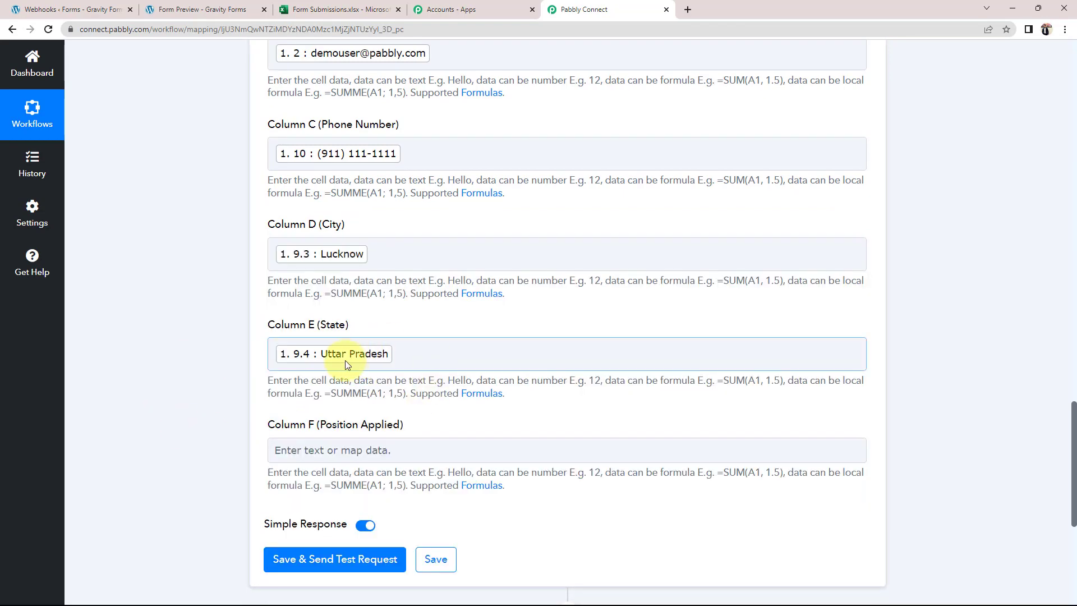
Step: Map Column F (Position Applied) to field 3, holding Engineering, from the Gravity Forms response
{"action": "scroll", "coordinate": [233, 339], "scroll_direction": "down", "scroll_amount": 3}
{"action": "left_click", "coordinate": [324, 283]}
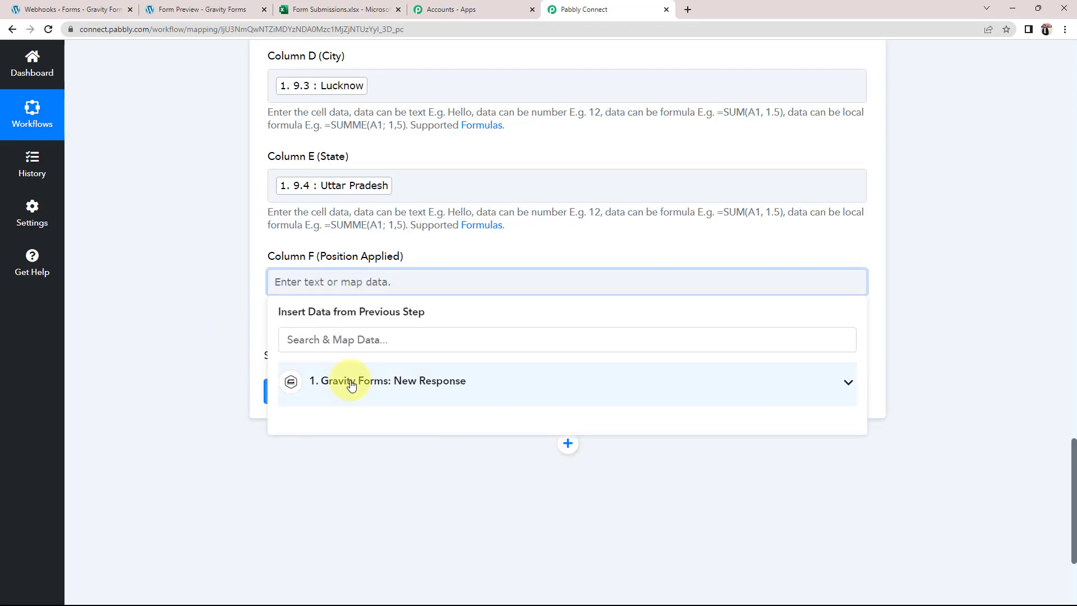
{"action": "left_click", "coordinate": [391, 386]}
{"action": "scroll", "coordinate": [341, 461], "scroll_direction": "down", "scroll_amount": 2}
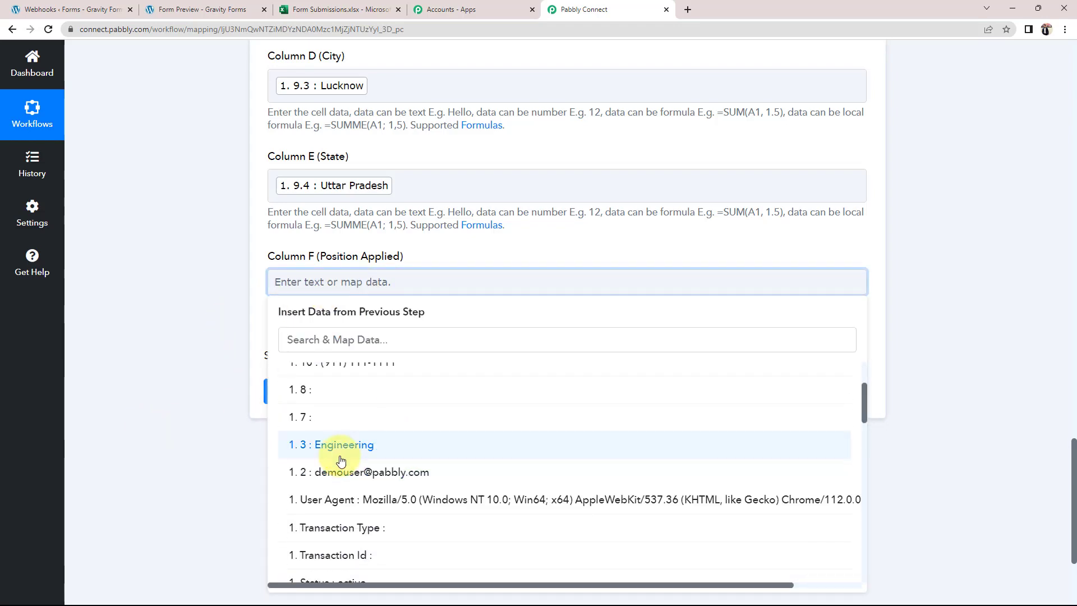
{"action": "left_click", "coordinate": [341, 447]}
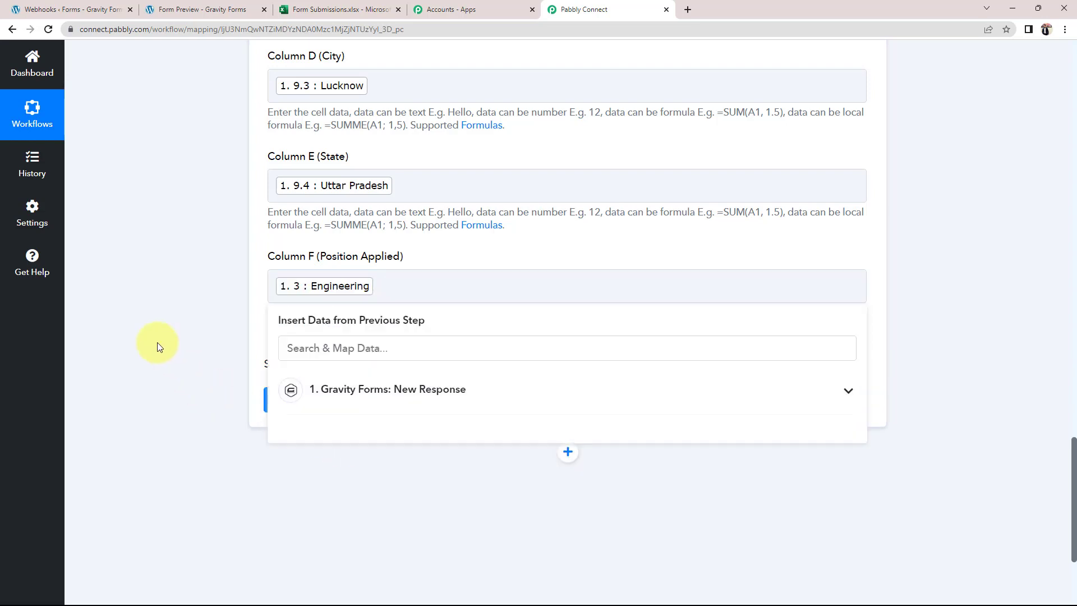
{"action": "left_click", "coordinate": [156, 344]}
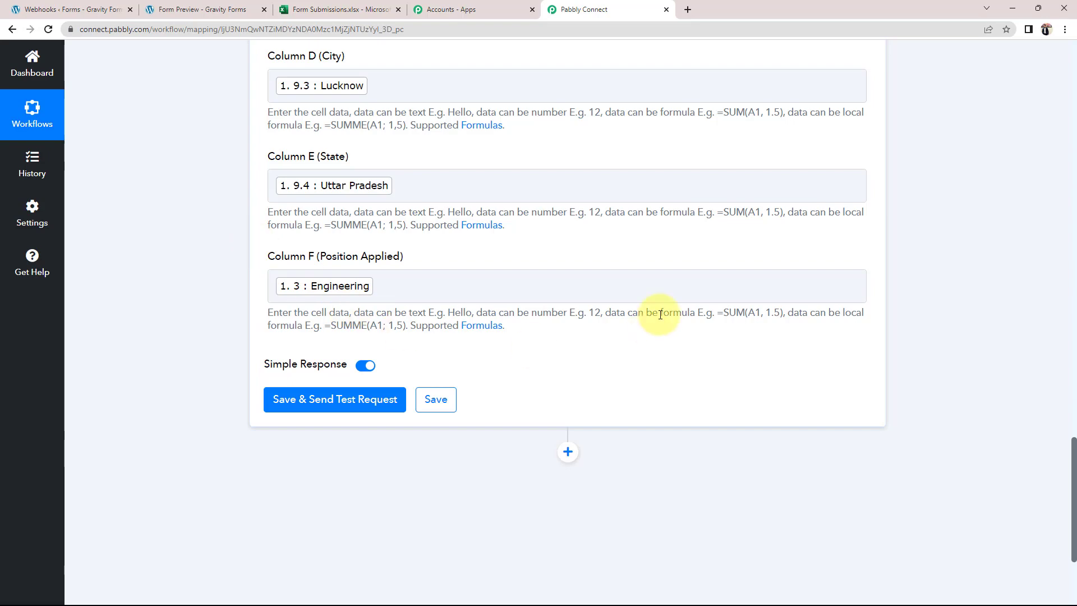
Step: Review the mapped columns, the Gravity Forms form preview and the form's Webhooks for Pabbly settings
{"action": "scroll", "coordinate": [664, 311], "scroll_direction": "up", "scroll_amount": 9}
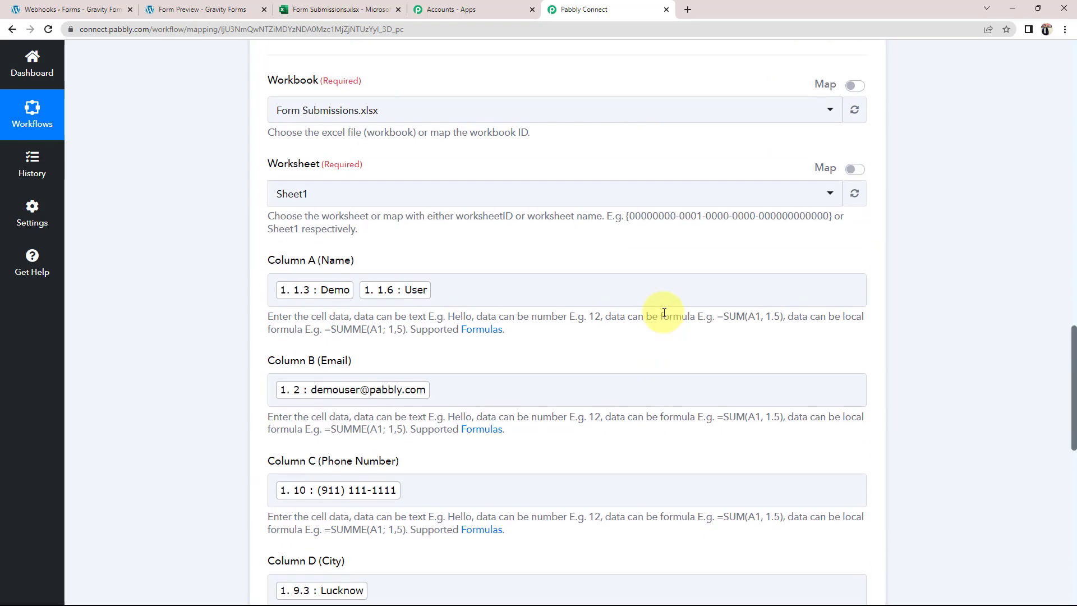
{"action": "scroll", "coordinate": [219, 324], "scroll_direction": "down", "scroll_amount": 5}
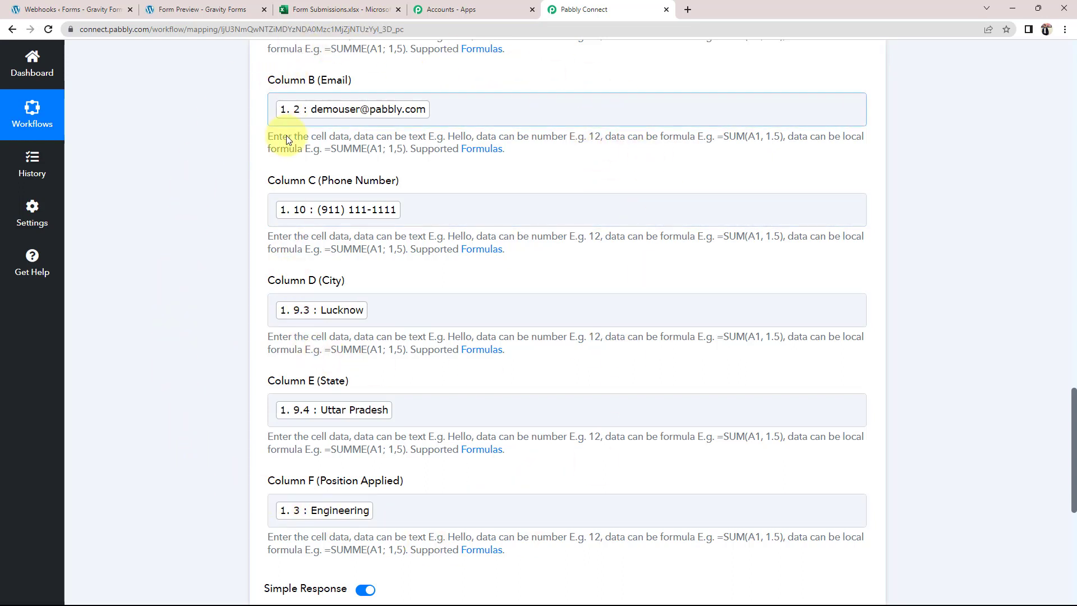
{"action": "left_click", "coordinate": [209, 9]}
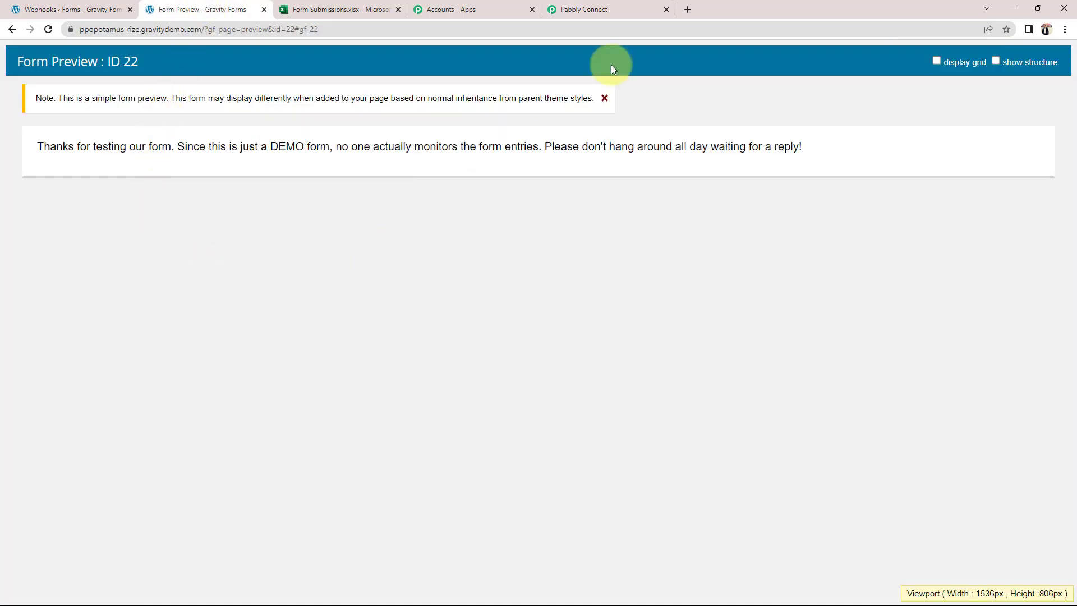
{"action": "left_click", "coordinate": [70, 6]}
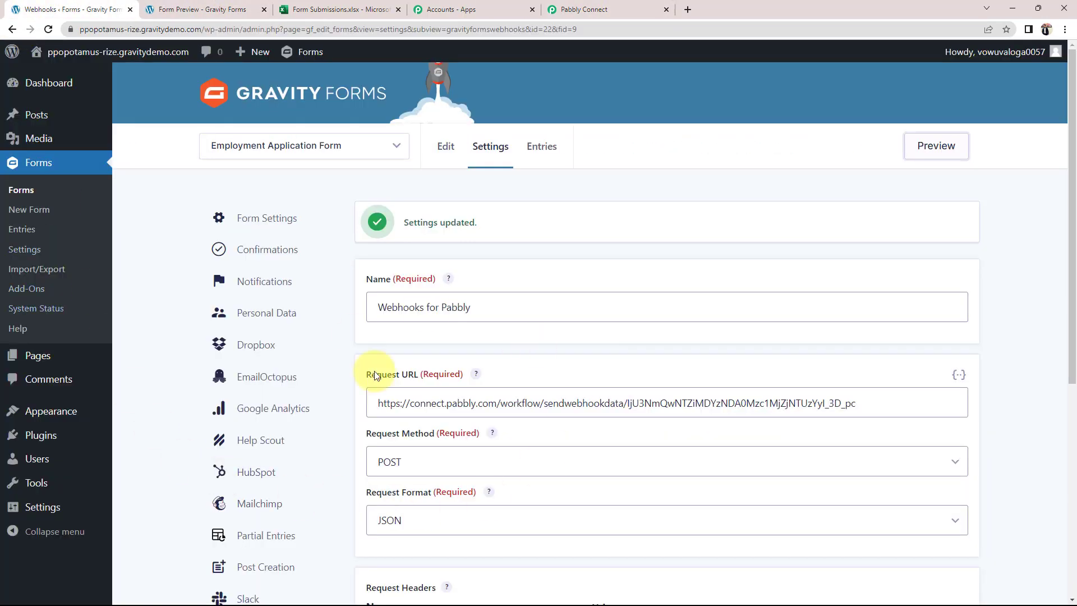
{"action": "left_click", "coordinate": [567, 6]}
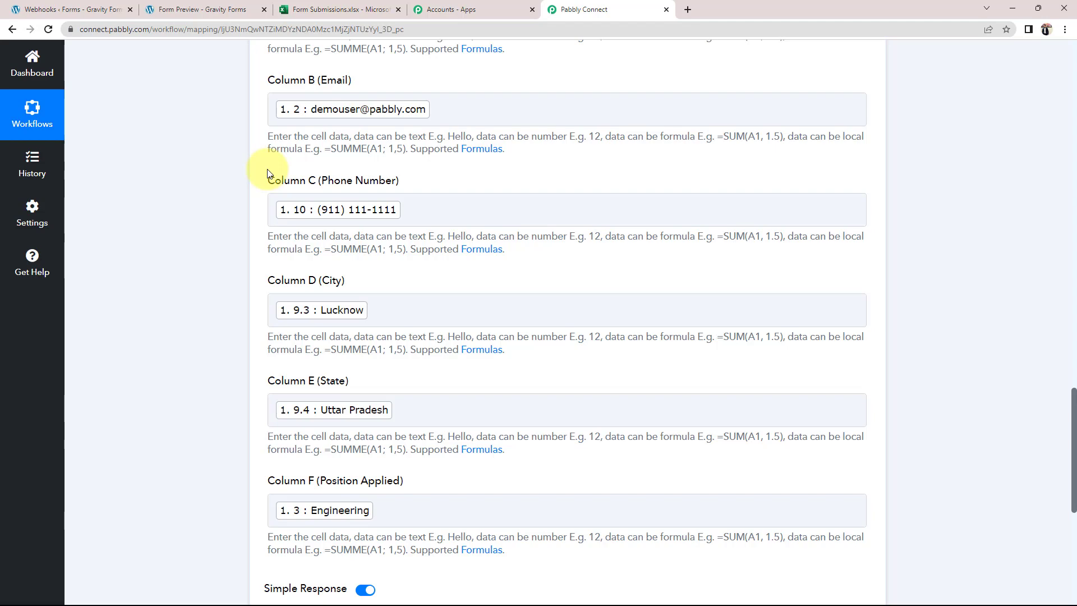
Step: Save the Microsoft Excel action and send a test request with the mapped columns
{"action": "scroll", "coordinate": [268, 173], "scroll_direction": "down", "scroll_amount": 5}
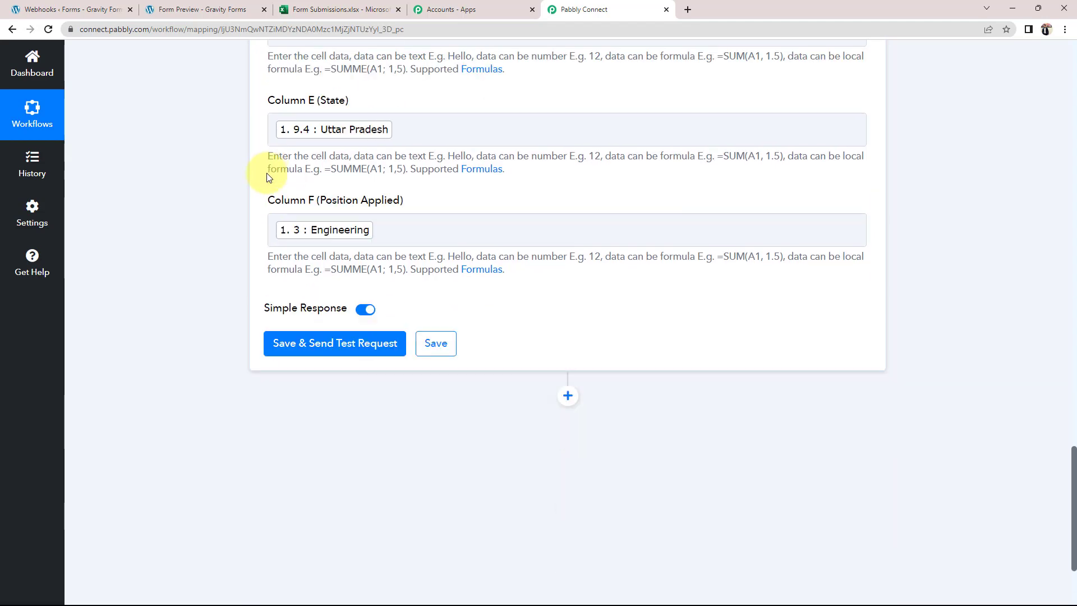
{"action": "left_click", "coordinate": [301, 346]}
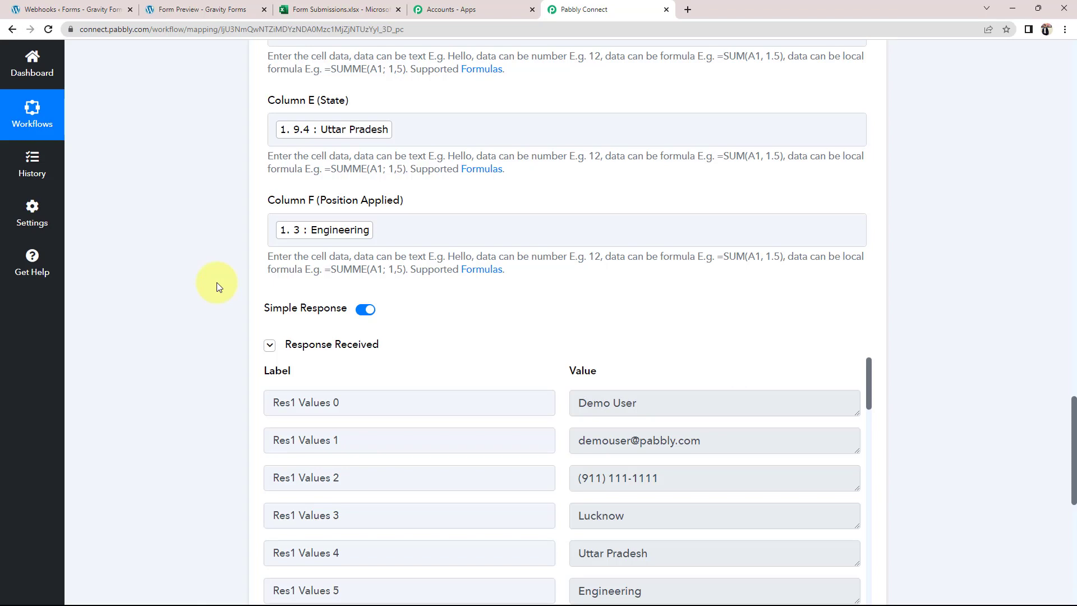
{"action": "scroll", "coordinate": [224, 282], "scroll_direction": "down", "scroll_amount": 4}
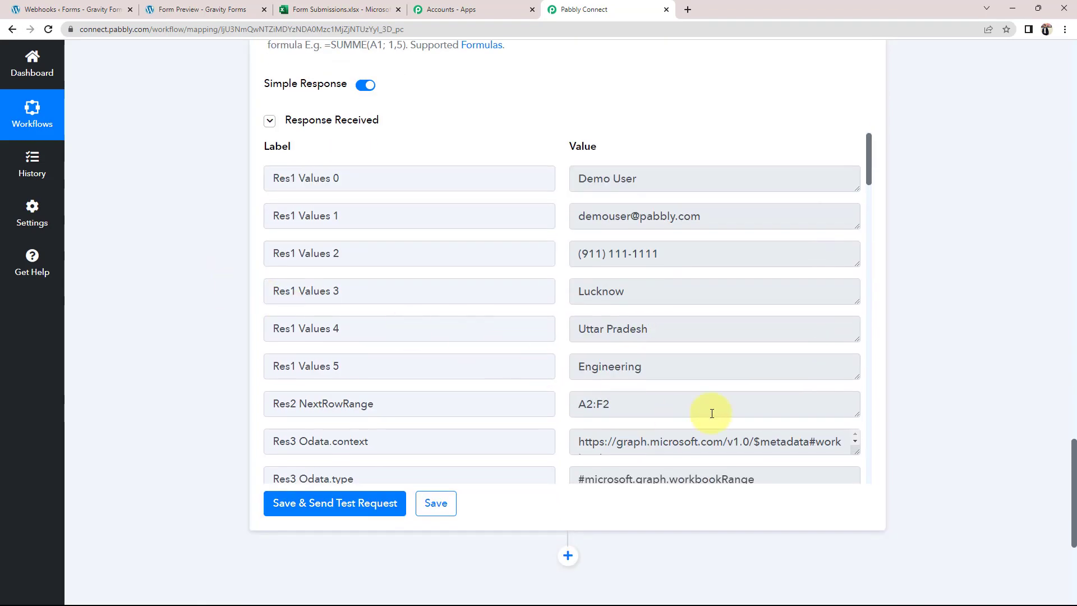
Step: Compare the name and e-mail values in the test response with the rows of the Form Submissions workbook in Excel
{"action": "left_click_drag", "start_coordinate": [702, 173], "coordinate": [532, 172]}
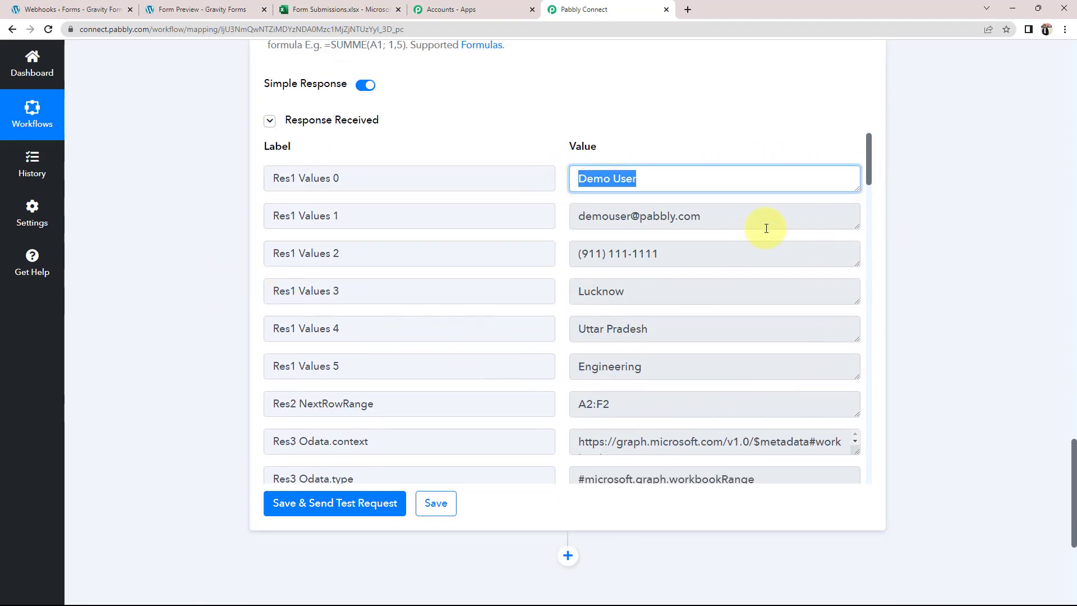
{"action": "left_click_drag", "start_coordinate": [766, 229], "coordinate": [453, 222]}
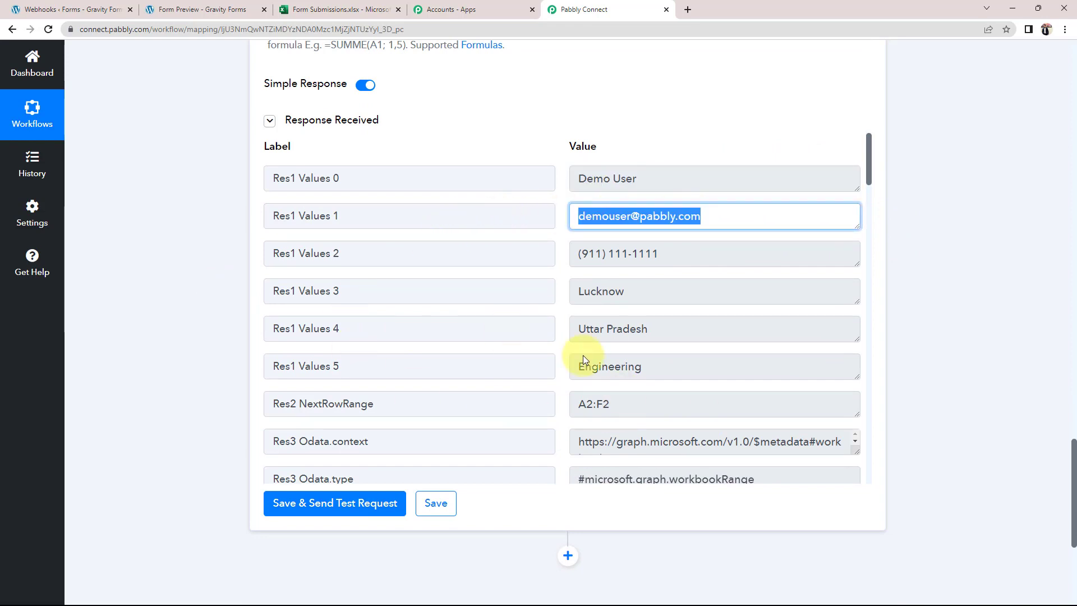
{"action": "left_click", "coordinate": [322, 9]}
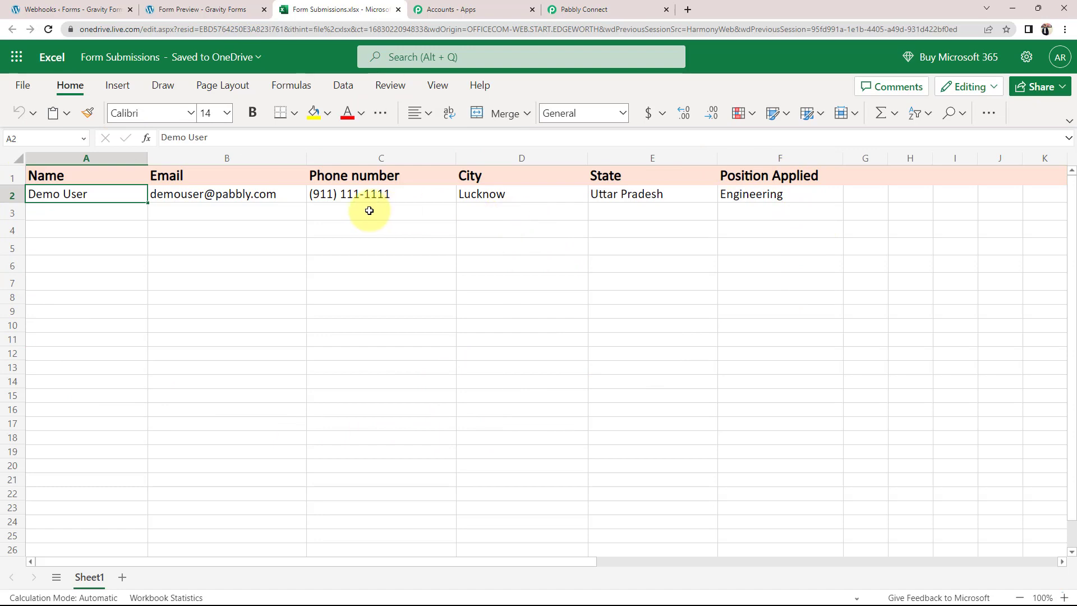
{"action": "left_click", "coordinate": [577, 9]}
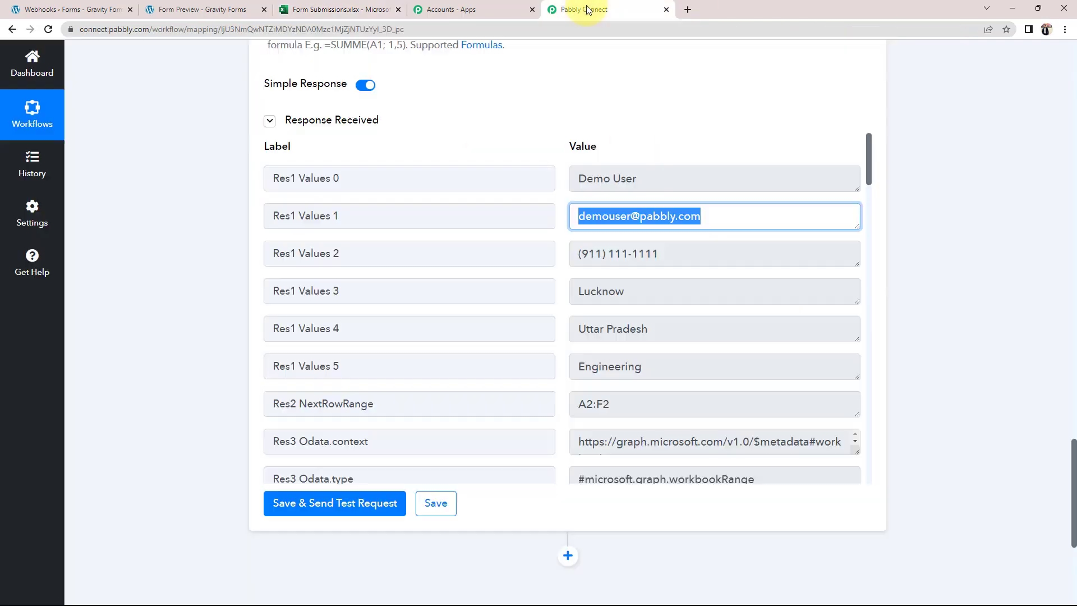
Step: Collapse the Gravity Forms trigger and the Microsoft Excel action to show the workflow as an overview
{"action": "scroll", "coordinate": [236, 352], "scroll_direction": "up", "scroll_amount": 20}
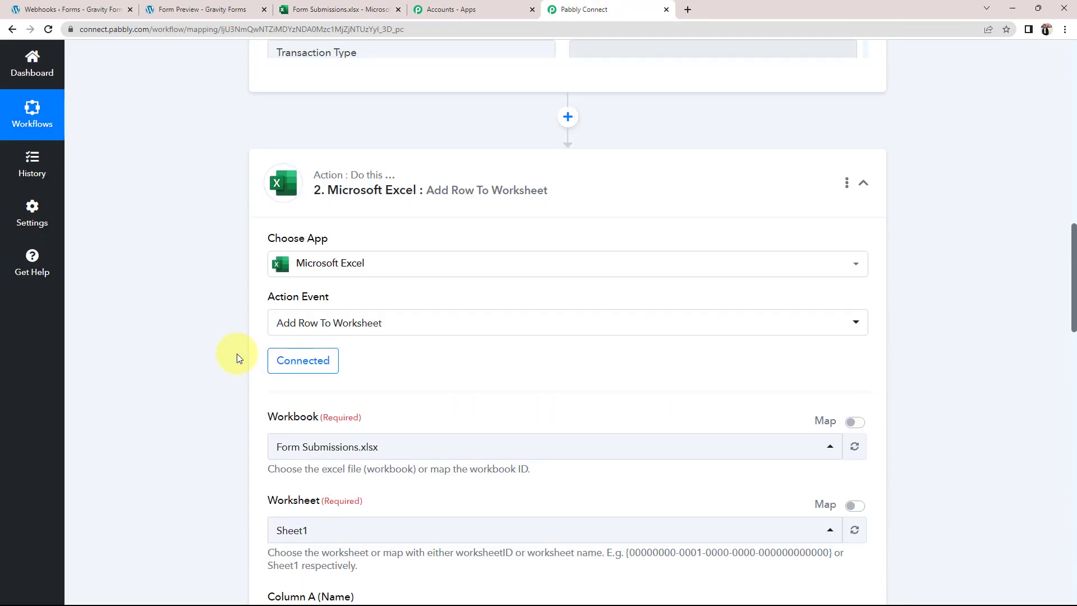
{"action": "scroll", "coordinate": [635, 202], "scroll_direction": "up", "scroll_amount": 15}
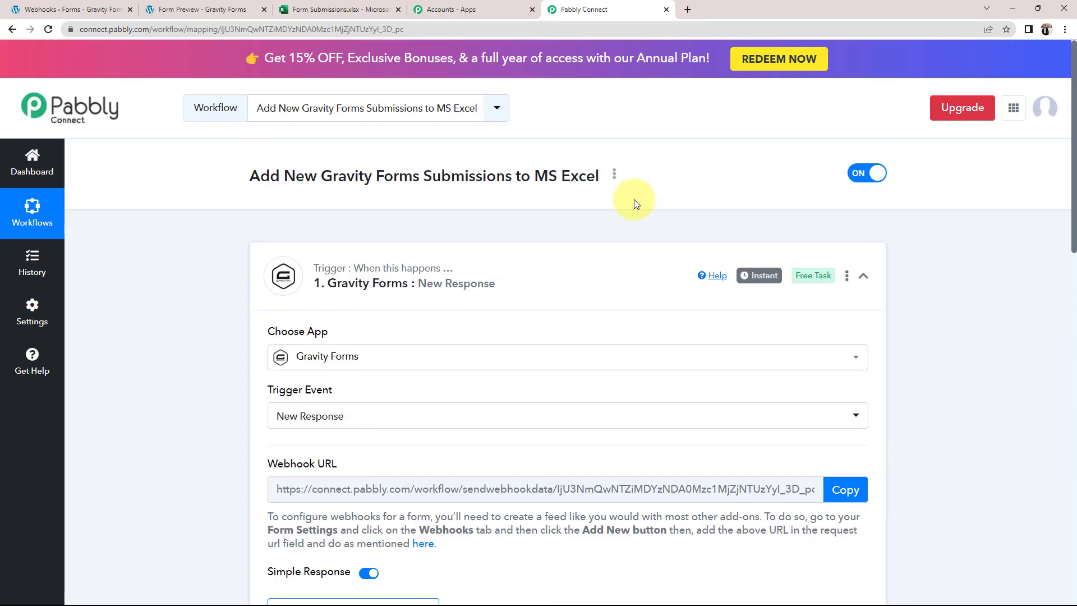
{"action": "left_click", "coordinate": [542, 283]}
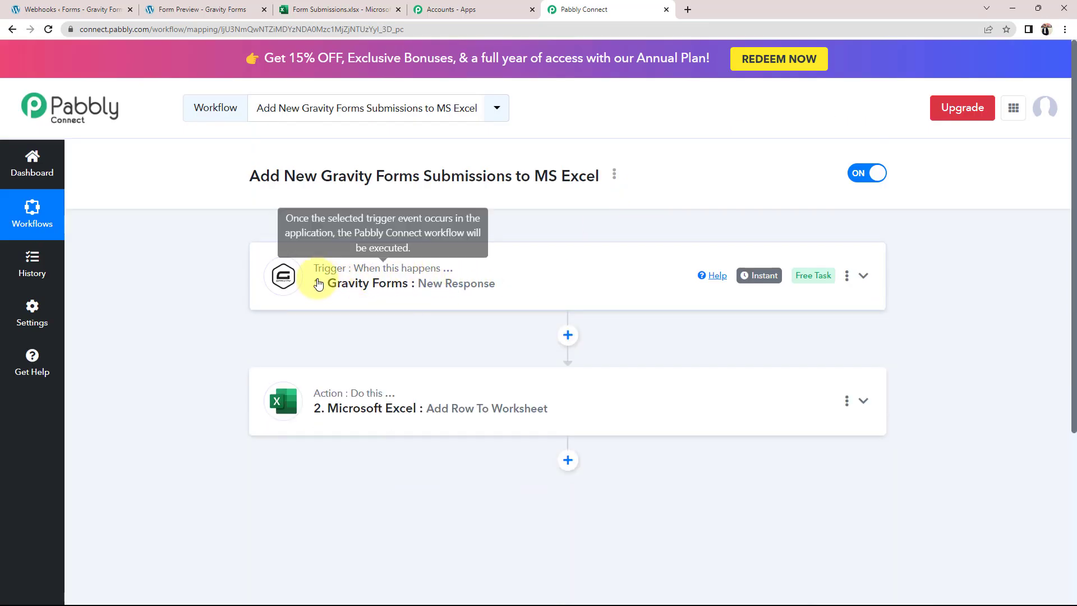